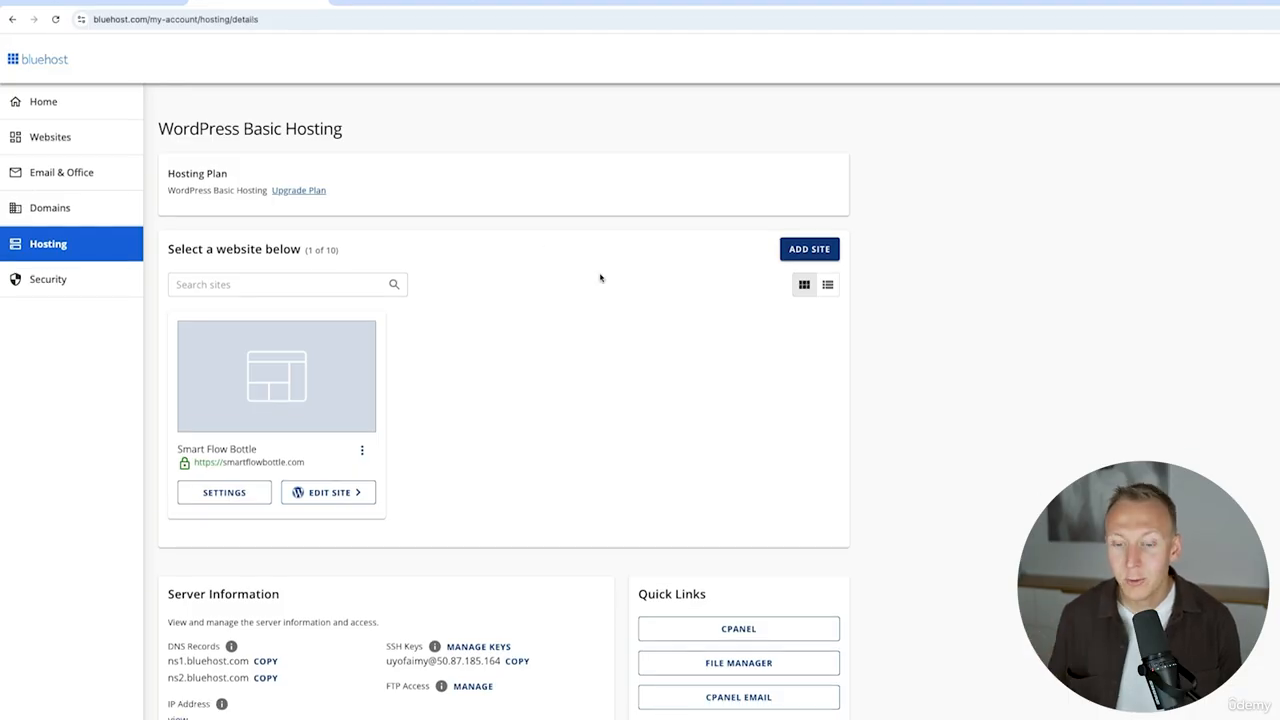
- Open cPanel from the hosting dashboard, go to Email Accounts and start creating a new email account
left_click(737, 598)
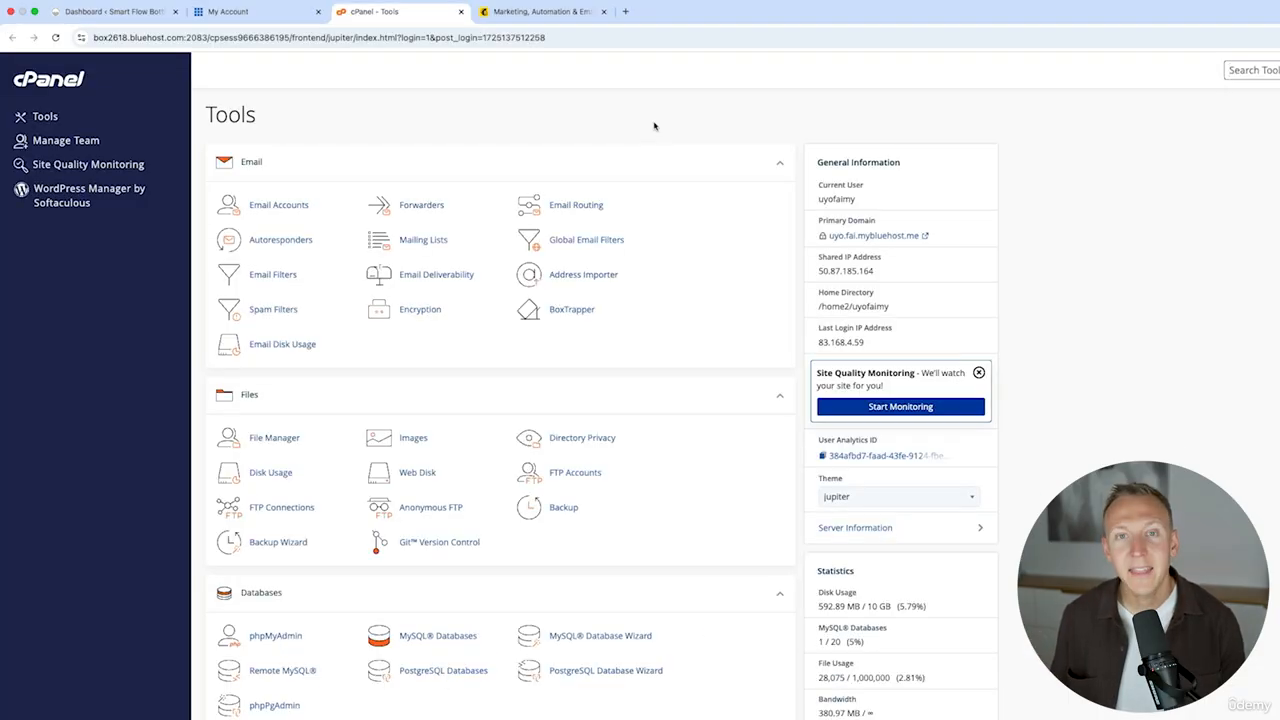
left_click(280, 206)
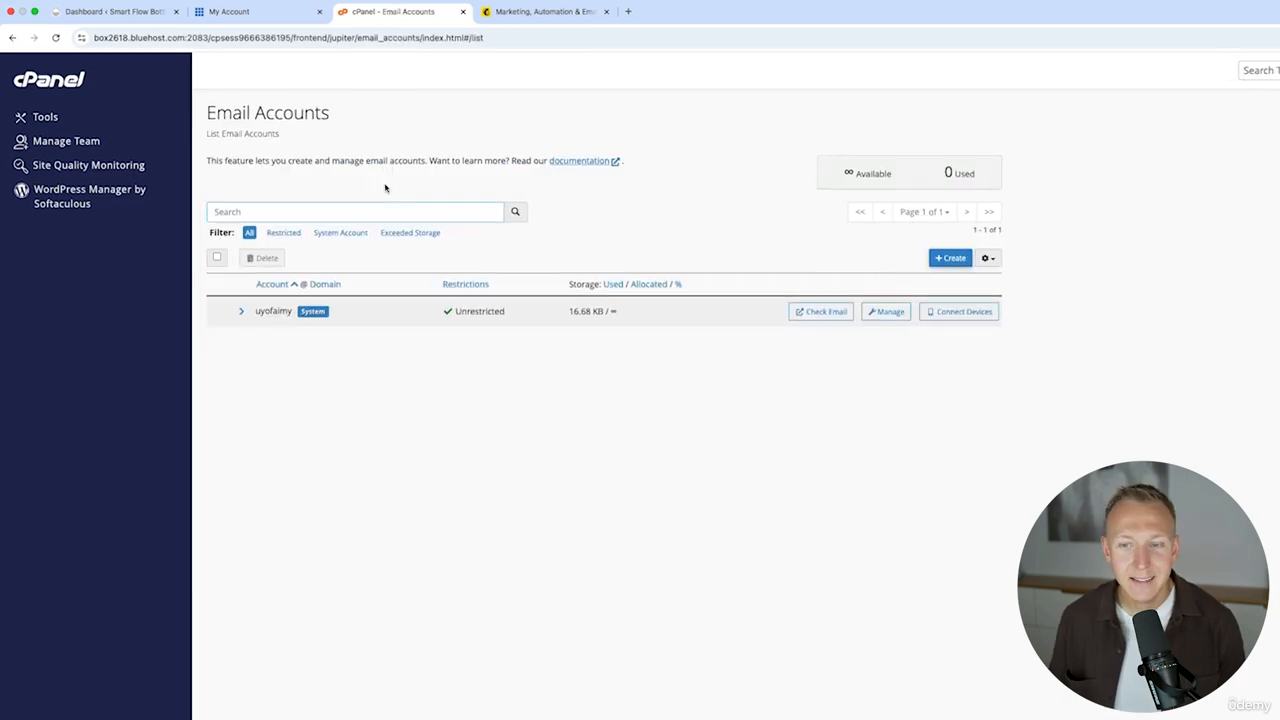
left_click(1069, 290)
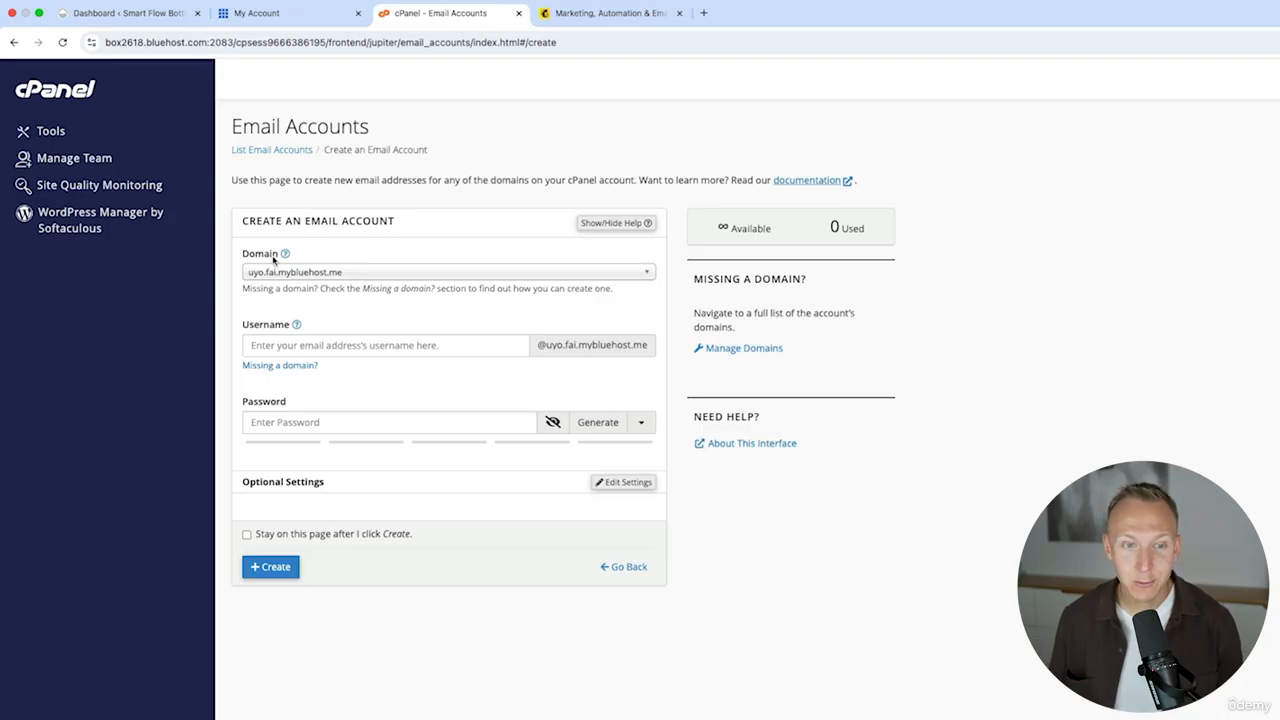
- Choose smartflowbottle.com as the domain and enter the mailbox username
left_click(424, 274)
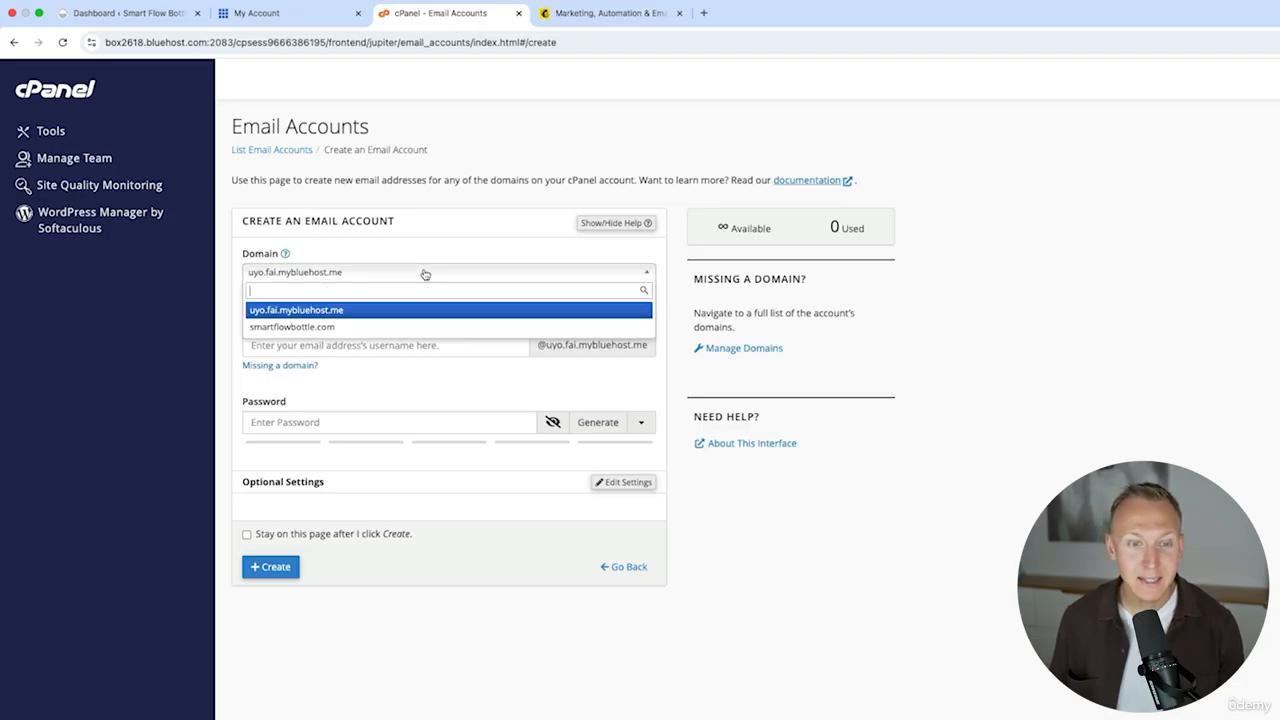
left_click(310, 330)
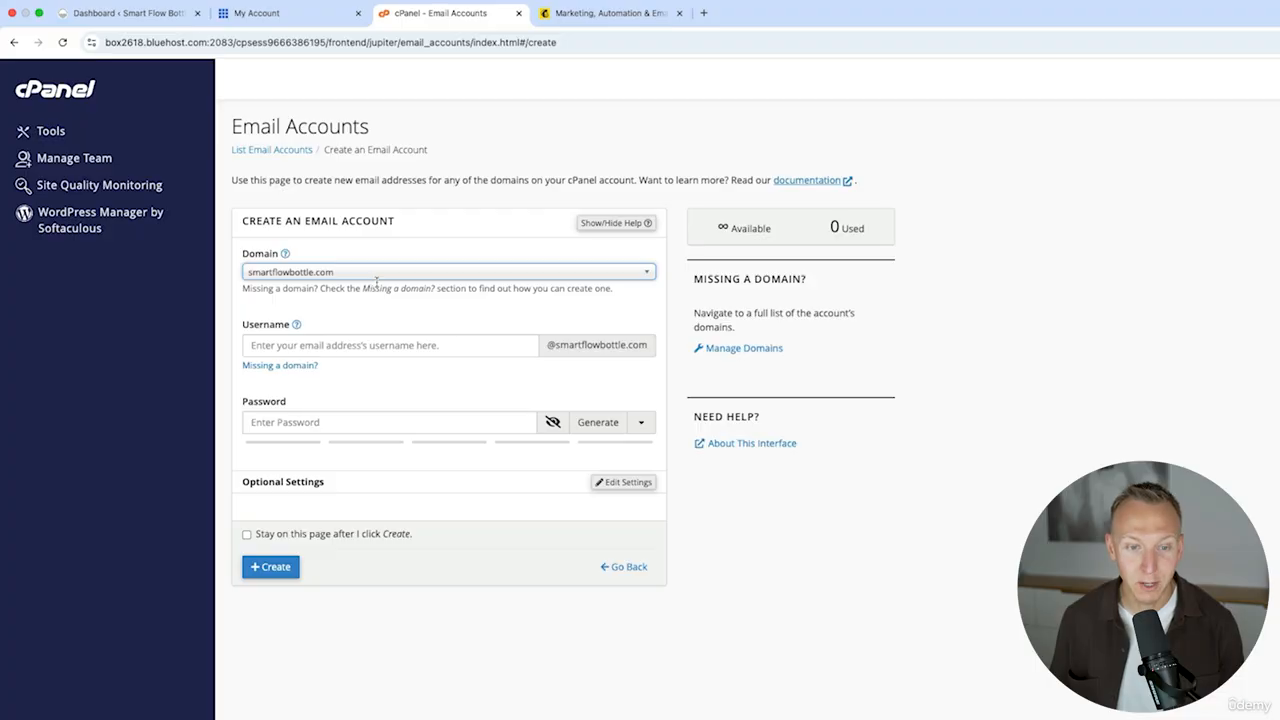
left_click(350, 346)
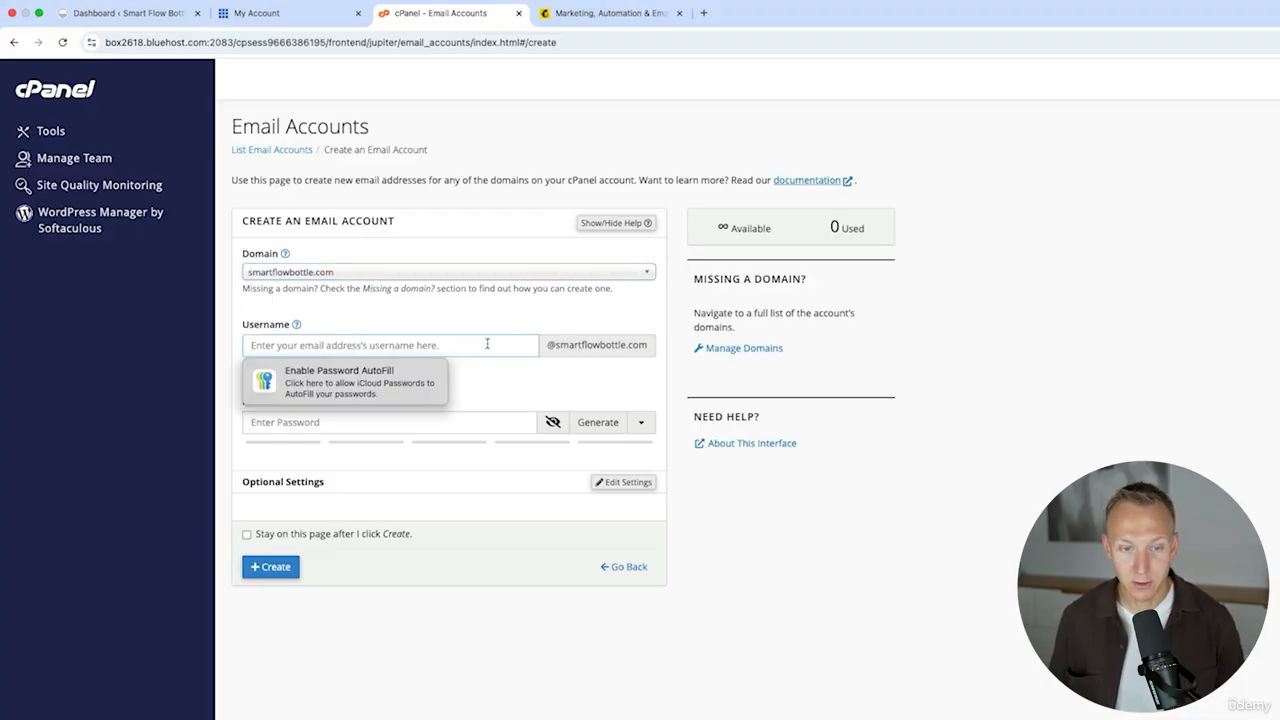
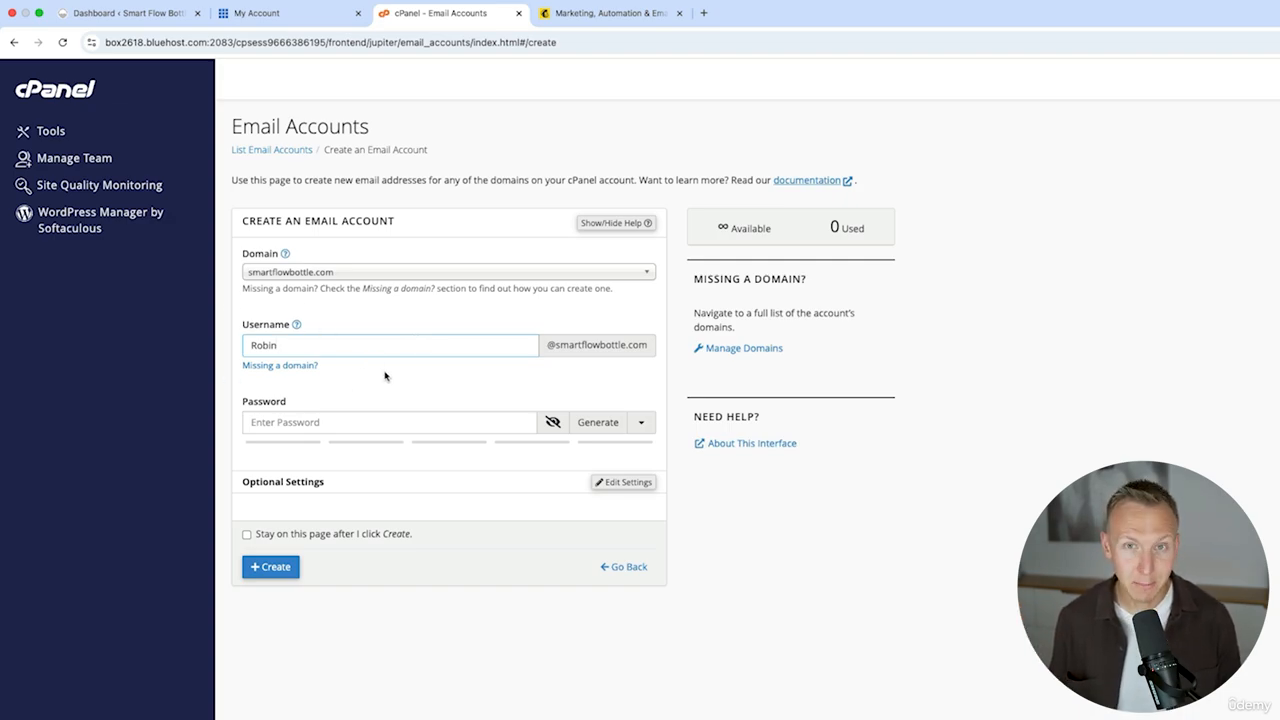
- Paste the account password into the password field and create the email account
left_click(307, 421)
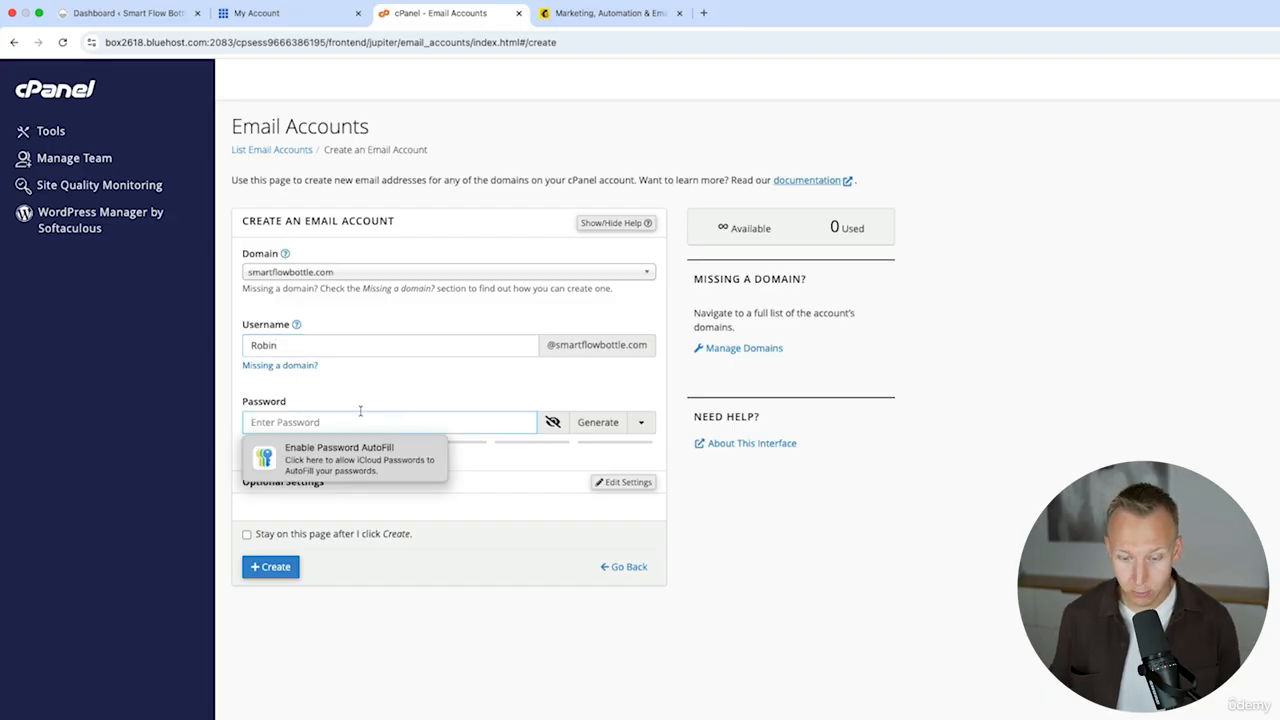
key("super+v")
left_click(276, 567)
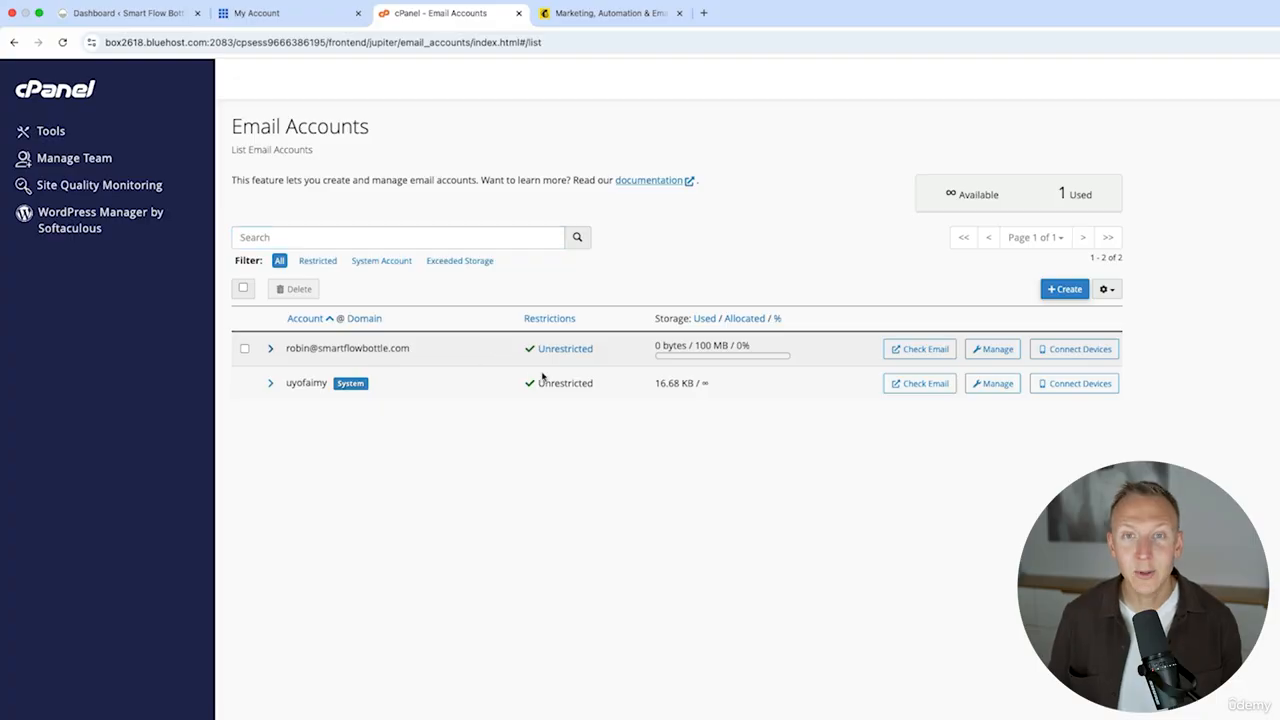
- Open webmail for the new smartflowbottle.com mailbox and launch the Roundcube inbox
left_click(926, 350)
left_click(57, 272)
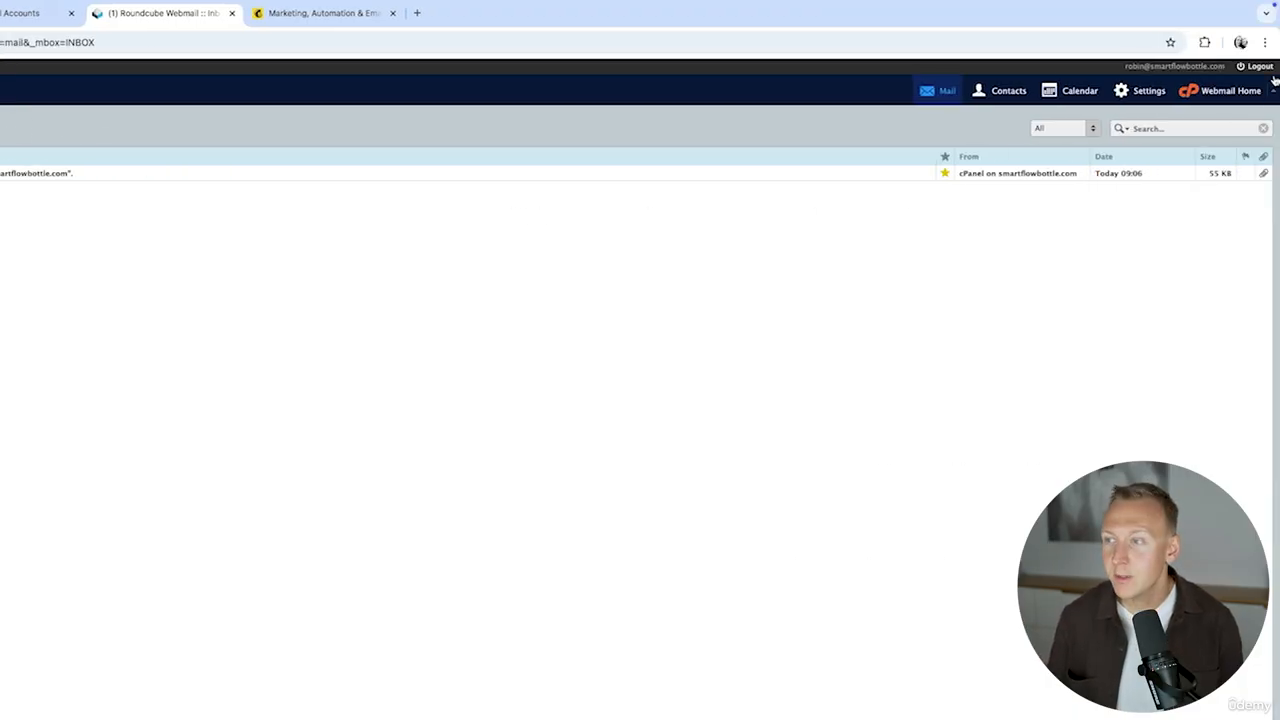
left_click(1217, 93)
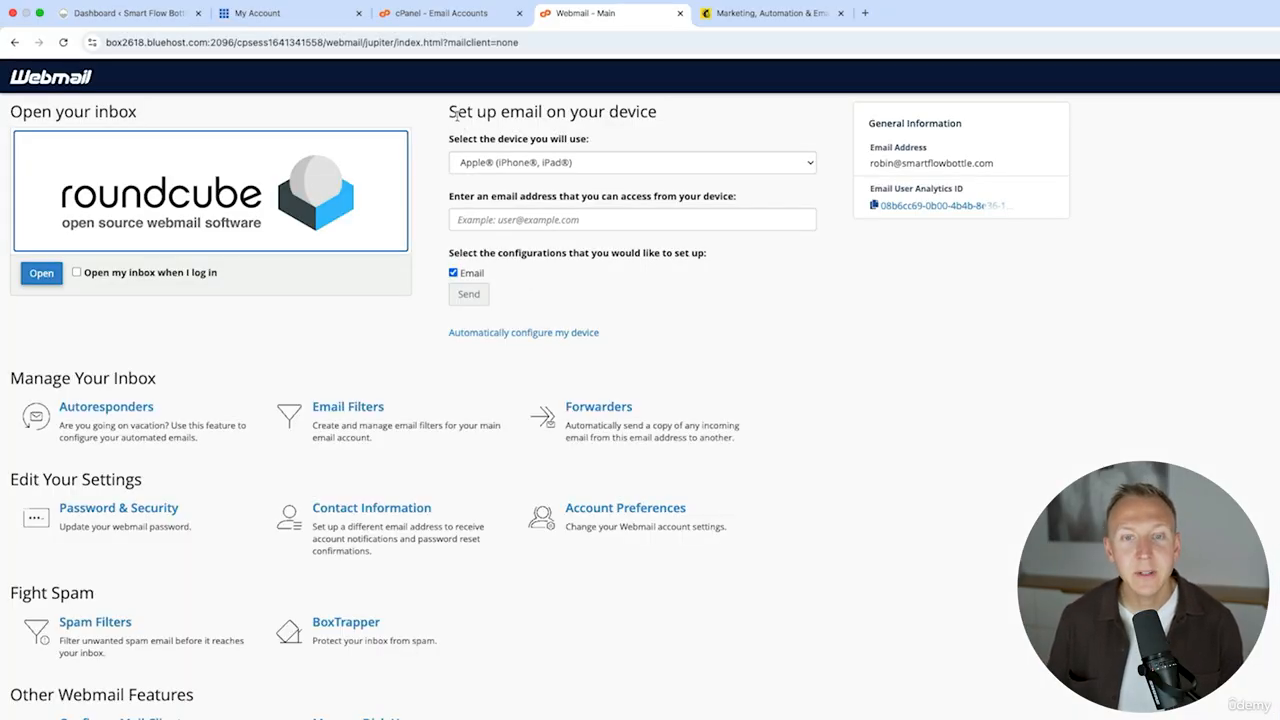
left_click(594, 165)
left_click(594, 162)
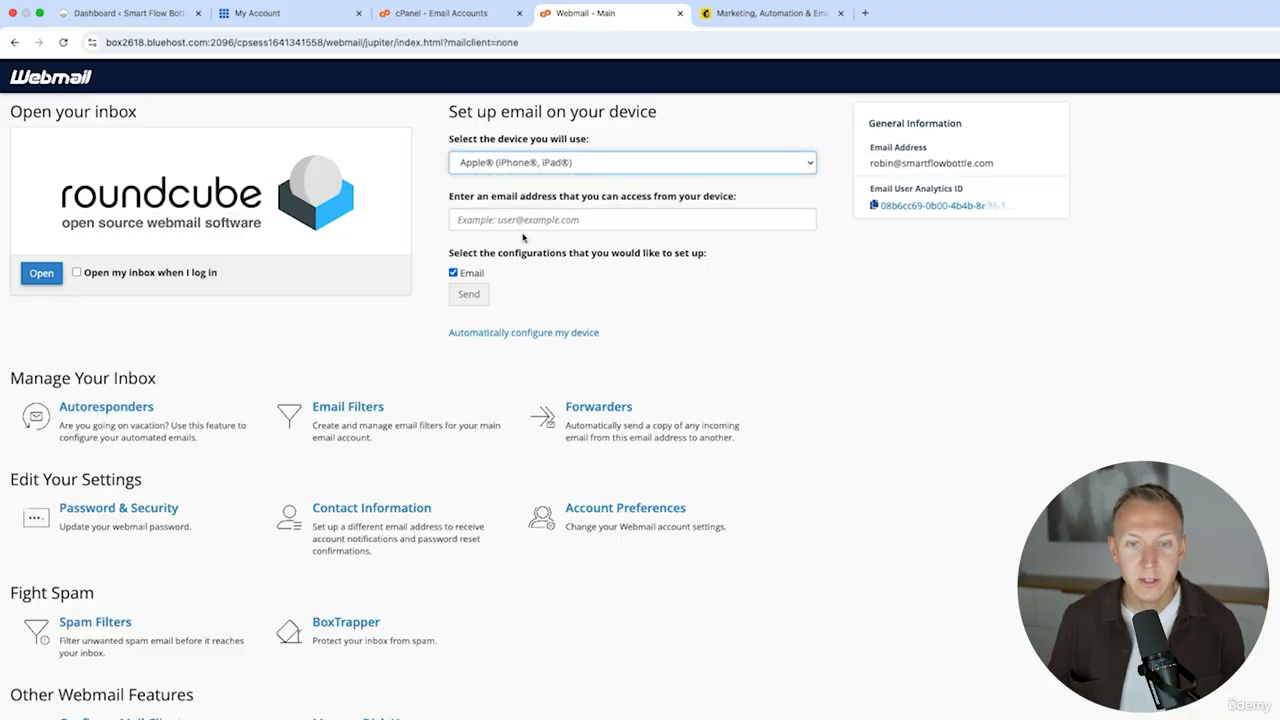
left_click(572, 219)
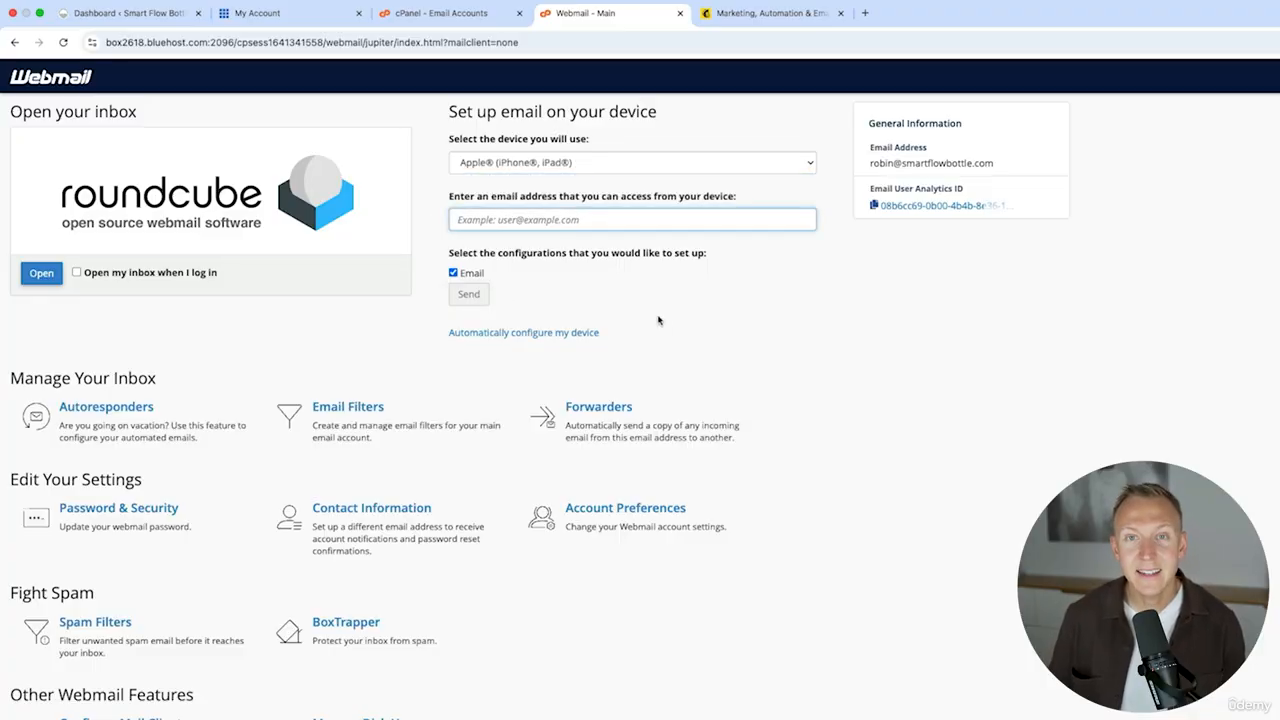
left_click(49, 278)
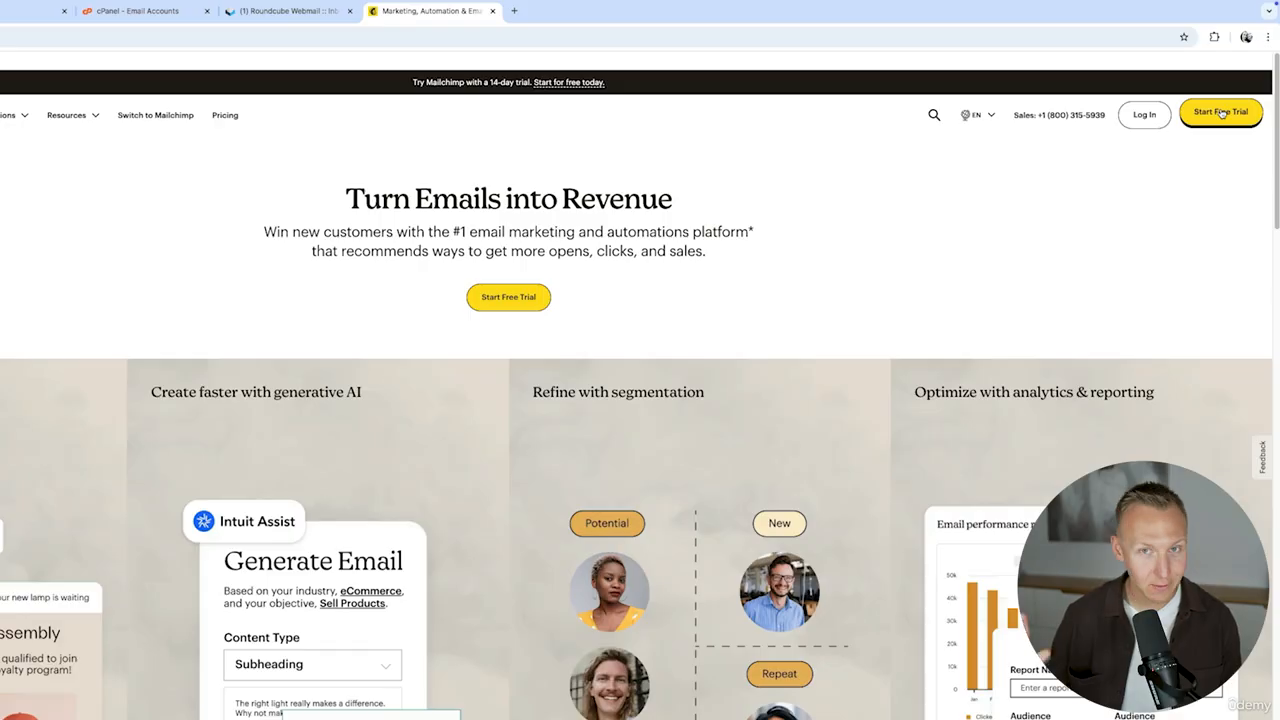
- Start the Mailchimp Standard plan free trial and fill in the new mailbox address as the business e-mail
left_click(1221, 113)
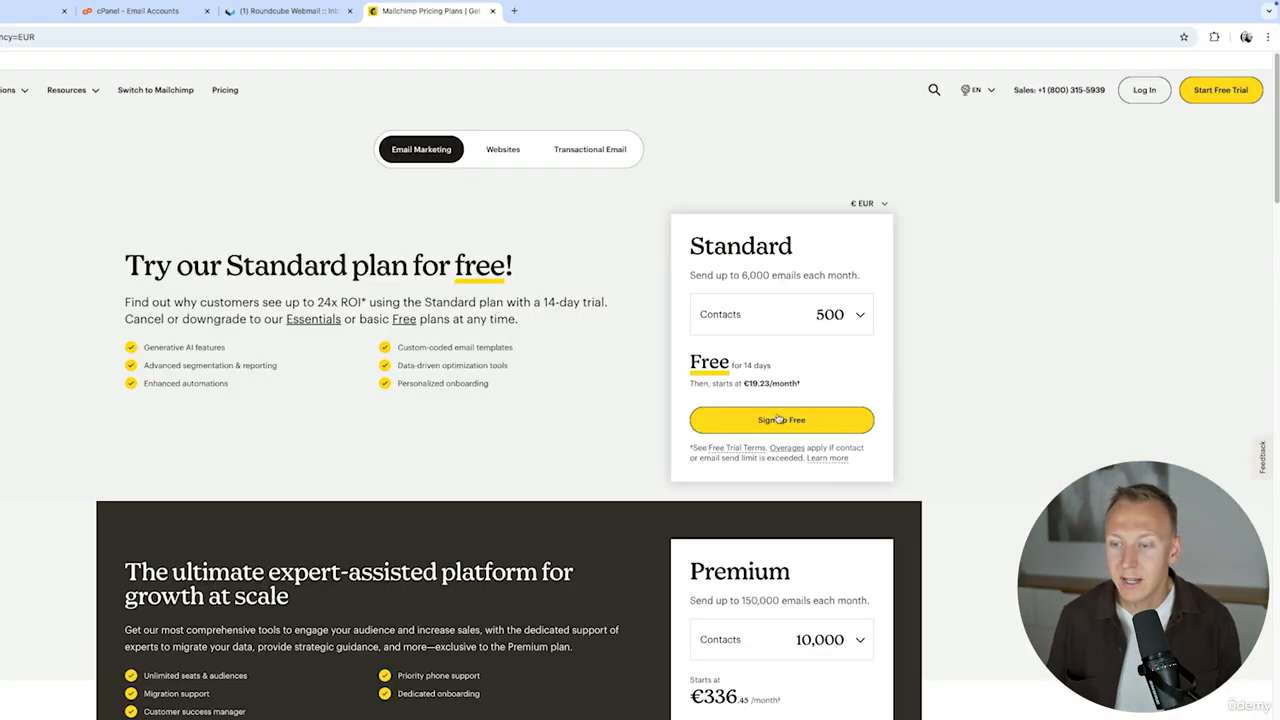
left_click(791, 420)
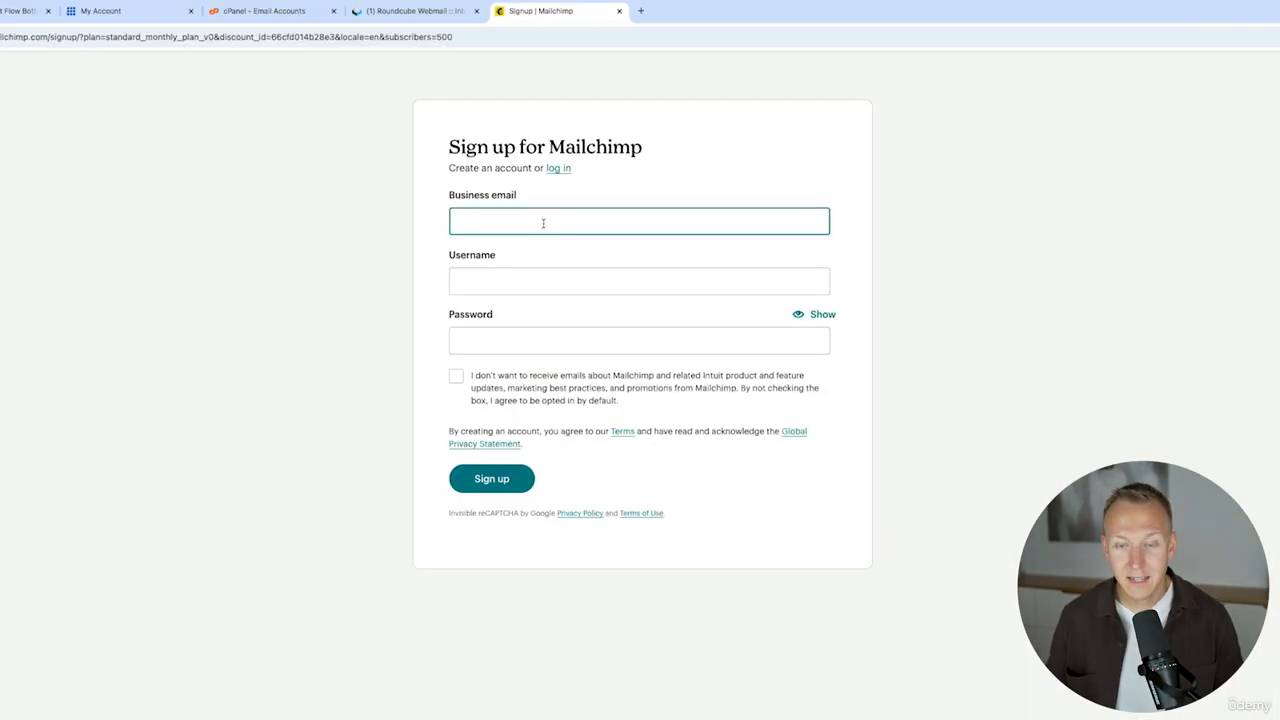
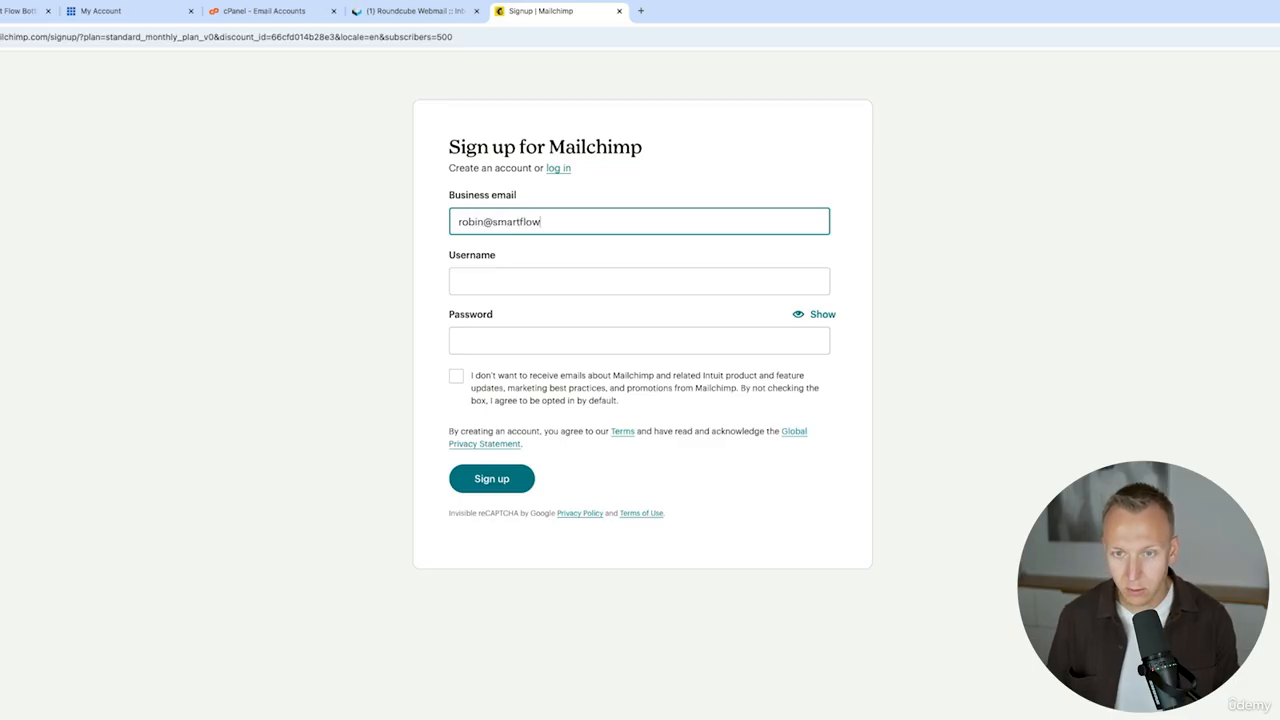
key("Tab")
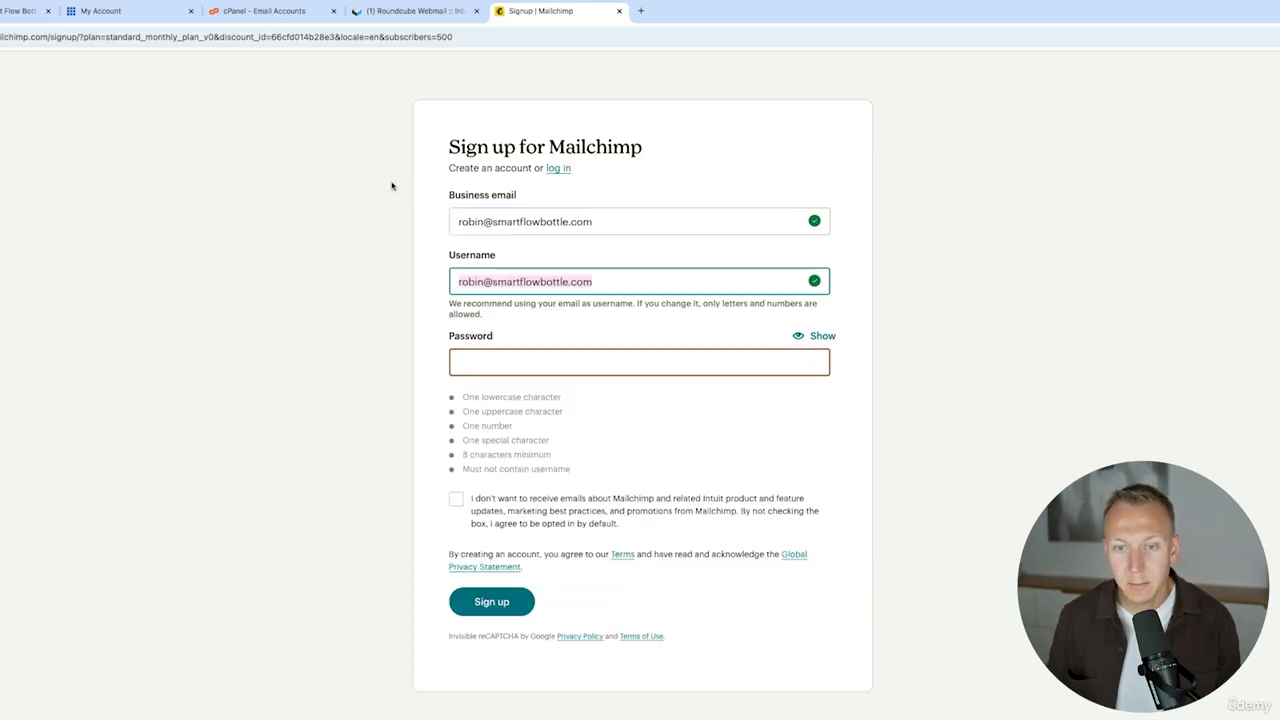
- Paste the account password, opt out of Mailchimp marketing e-mails, and submit the sign-up
left_click(515, 352)
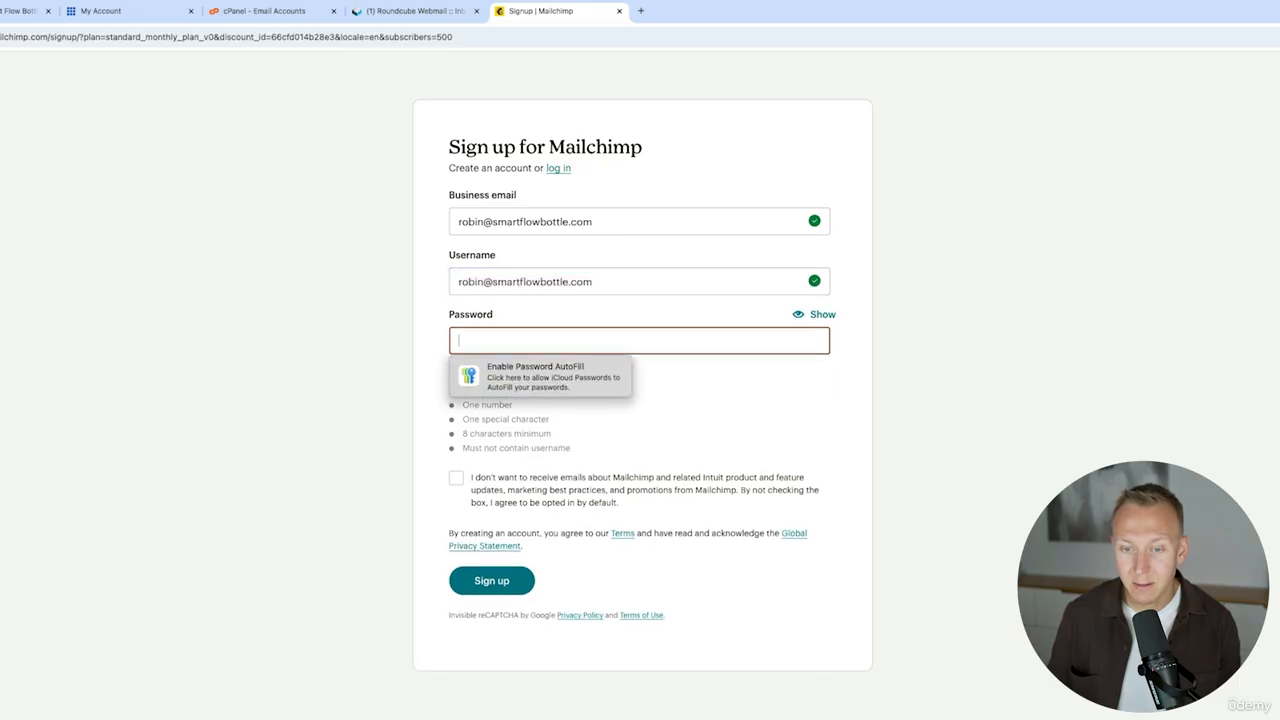
key("super+v")
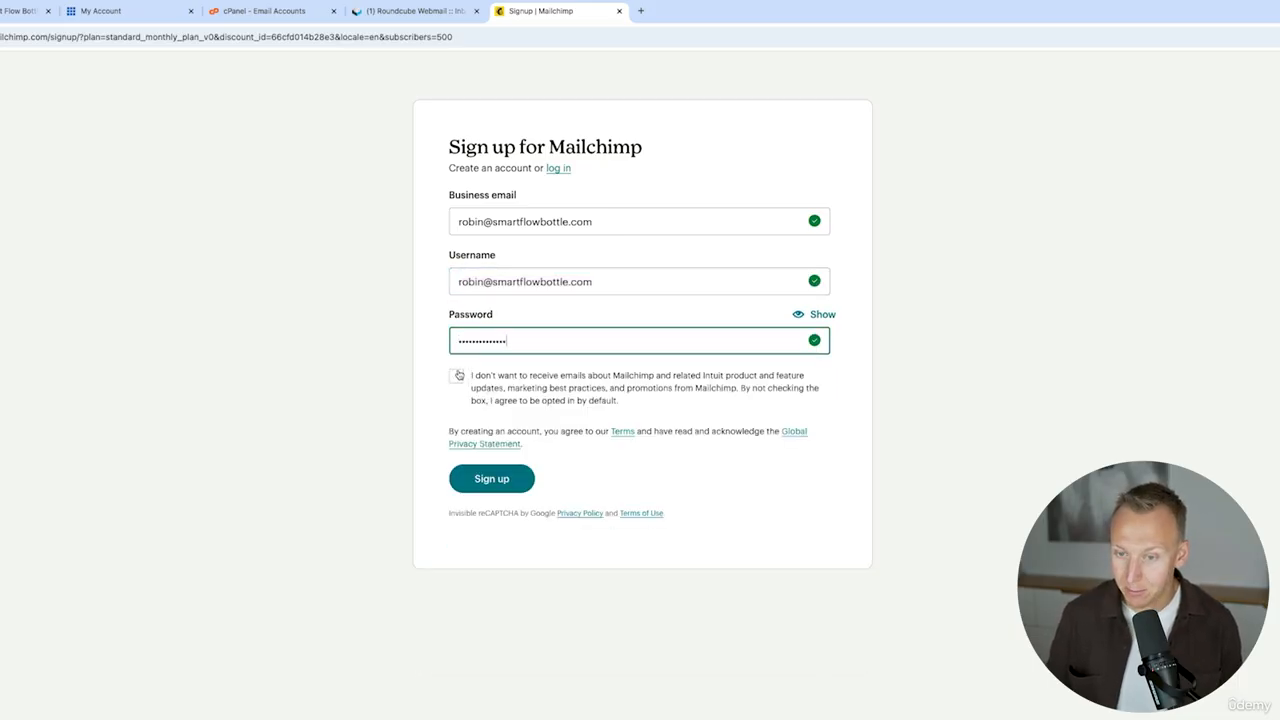
left_click(457, 377)
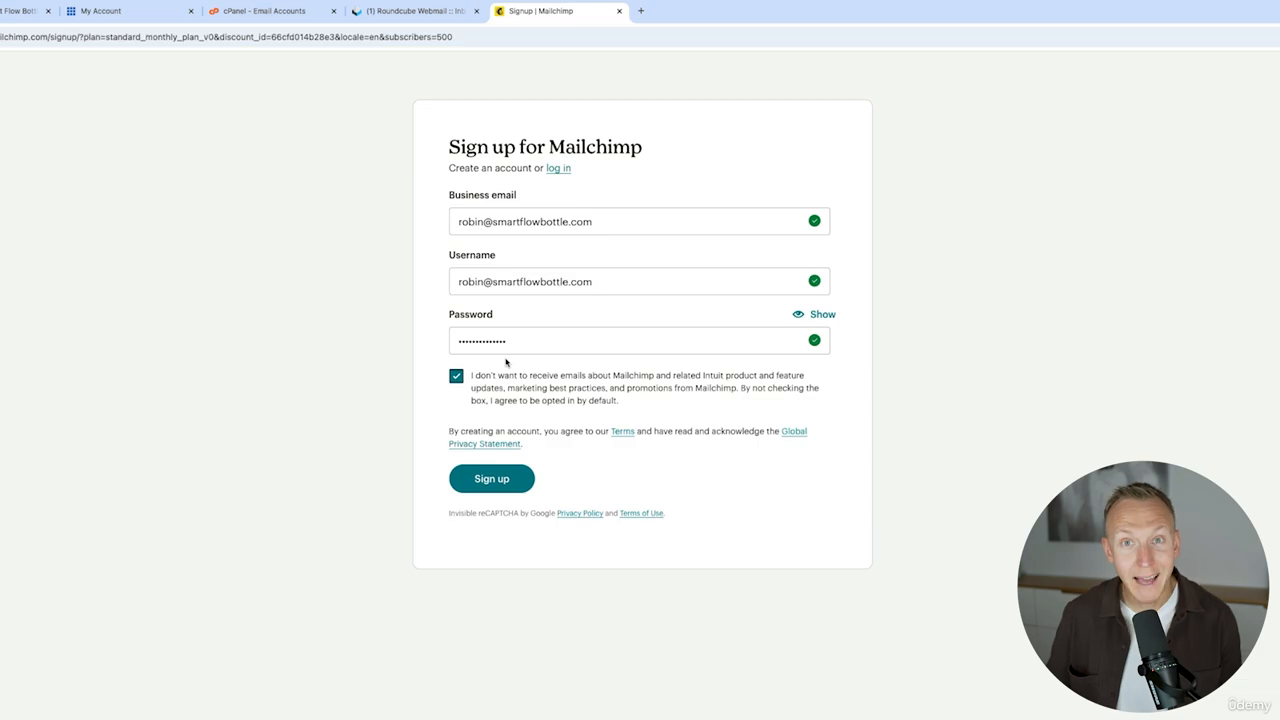
left_click(491, 479)
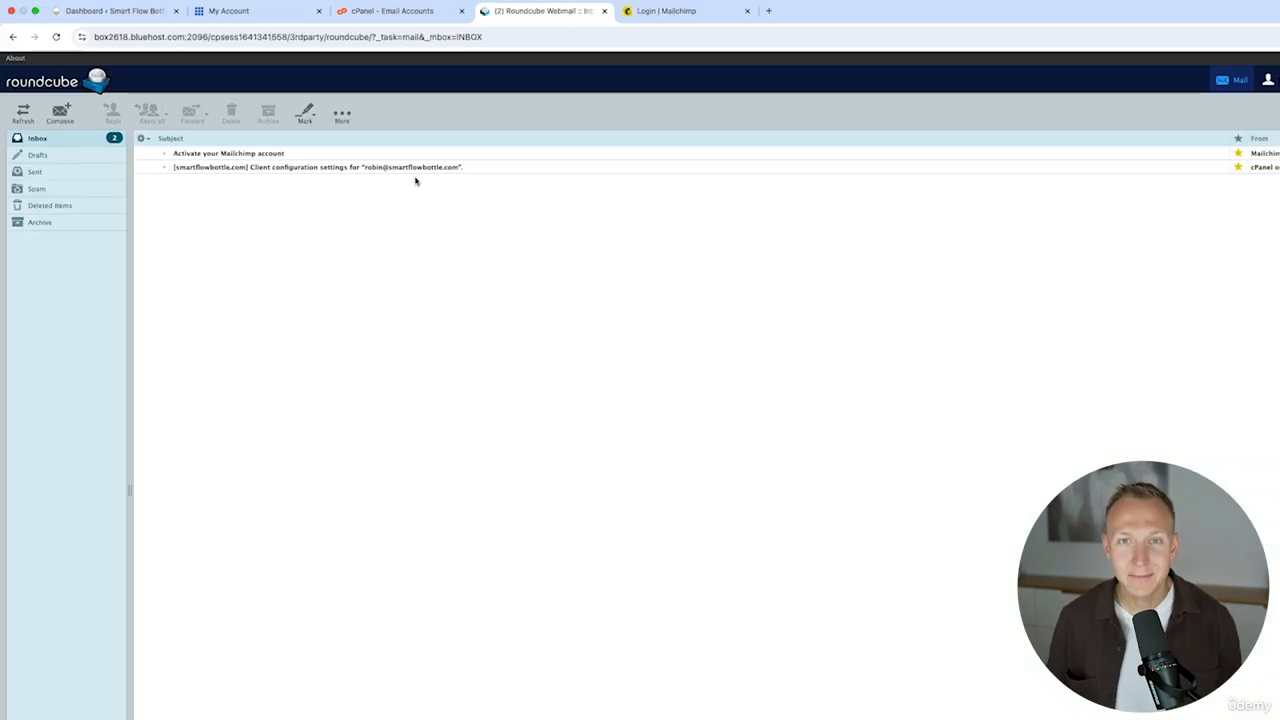
- Open the Mailchimp activation e-mail in the inbox, activate the account, and continue past the personal details page
double_click(244, 155)
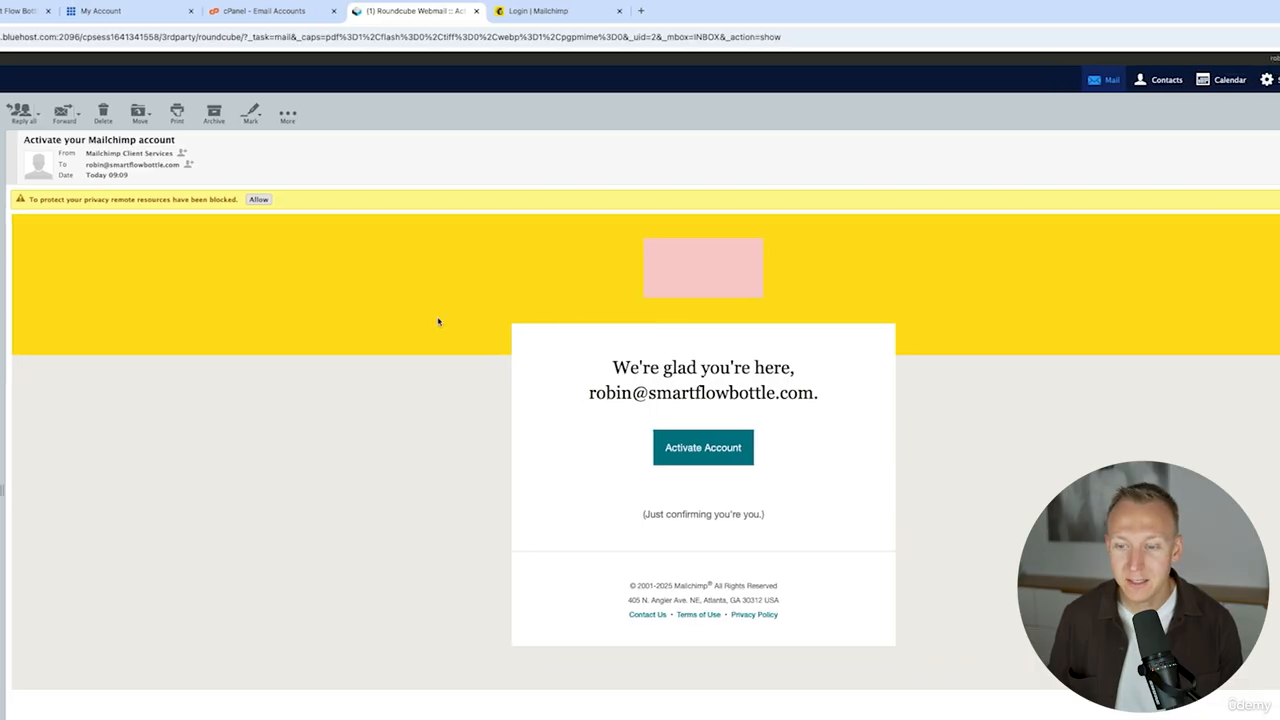
left_click(719, 449)
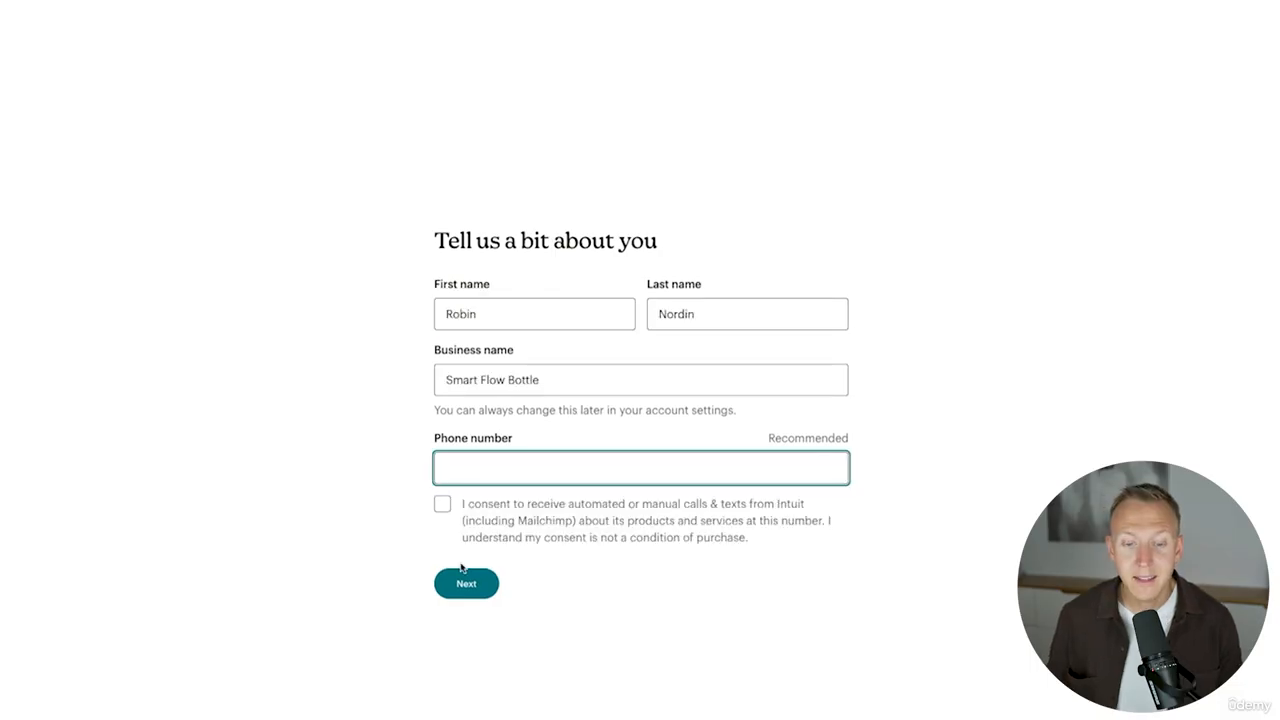
left_click(466, 583)
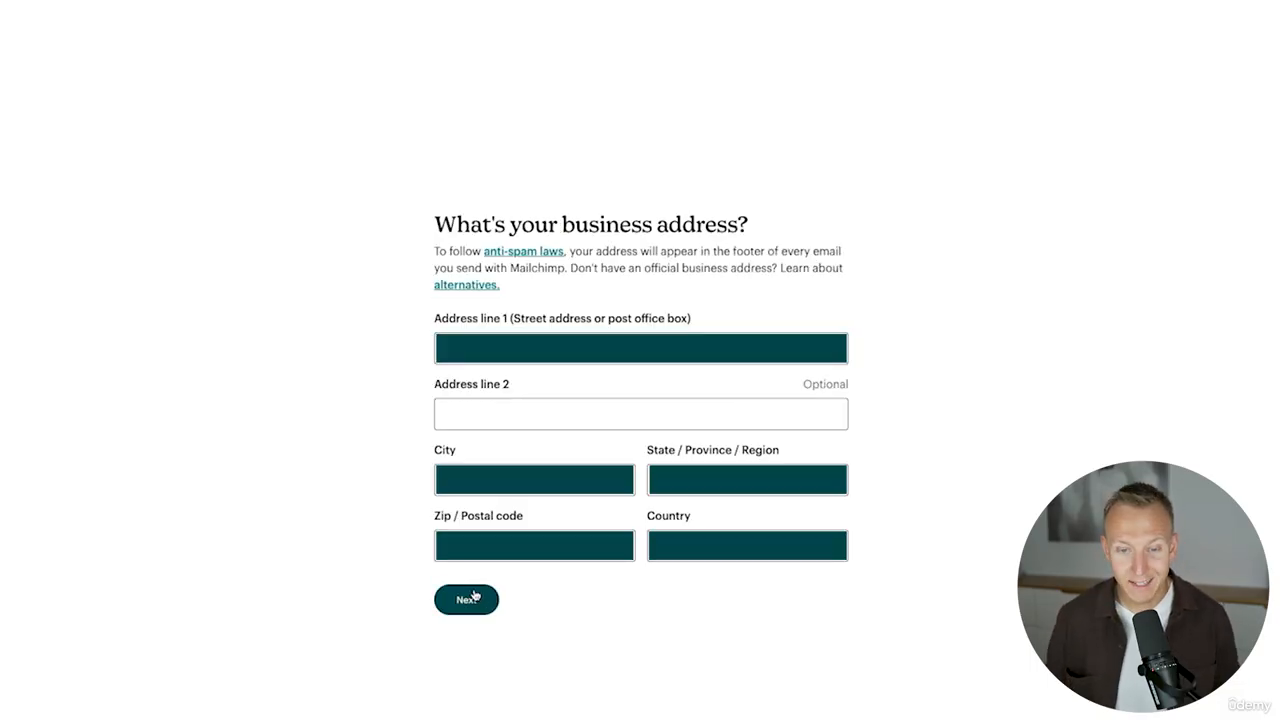
- Continue past the business address page and describe the organization as E-commerce
left_click(468, 599)
left_click(527, 312)
left_click(528, 311)
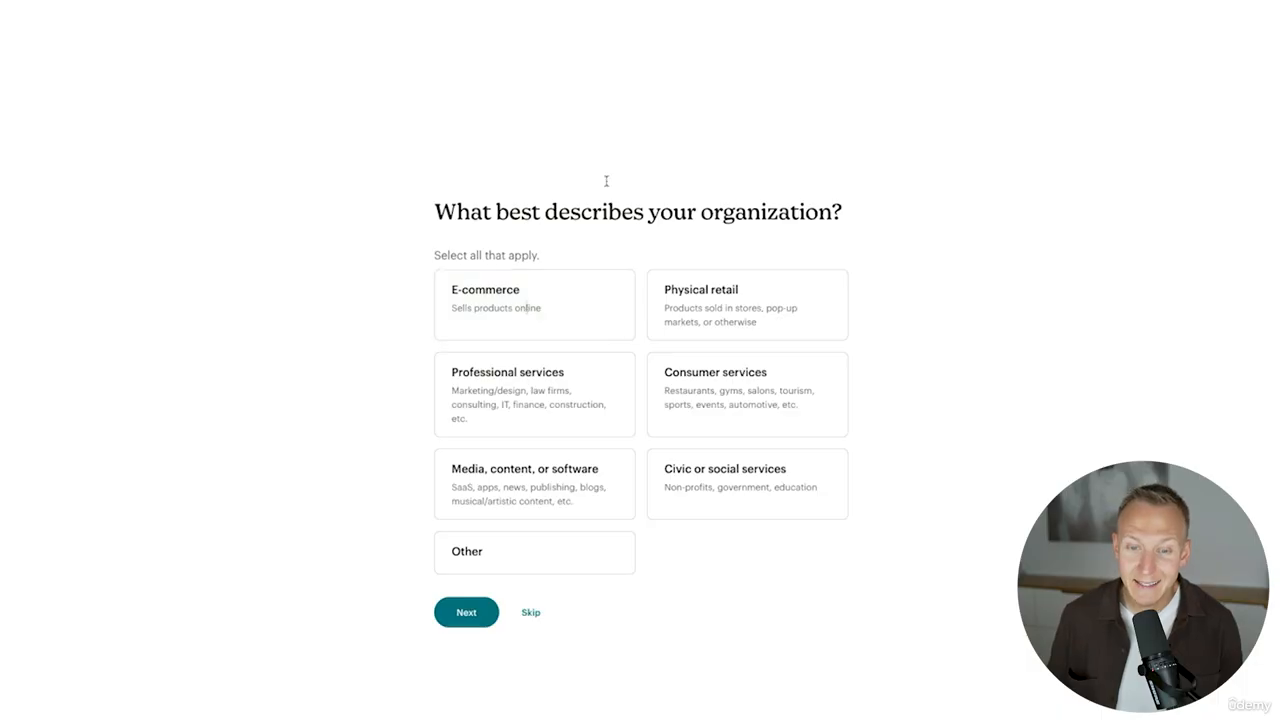
left_click(517, 309)
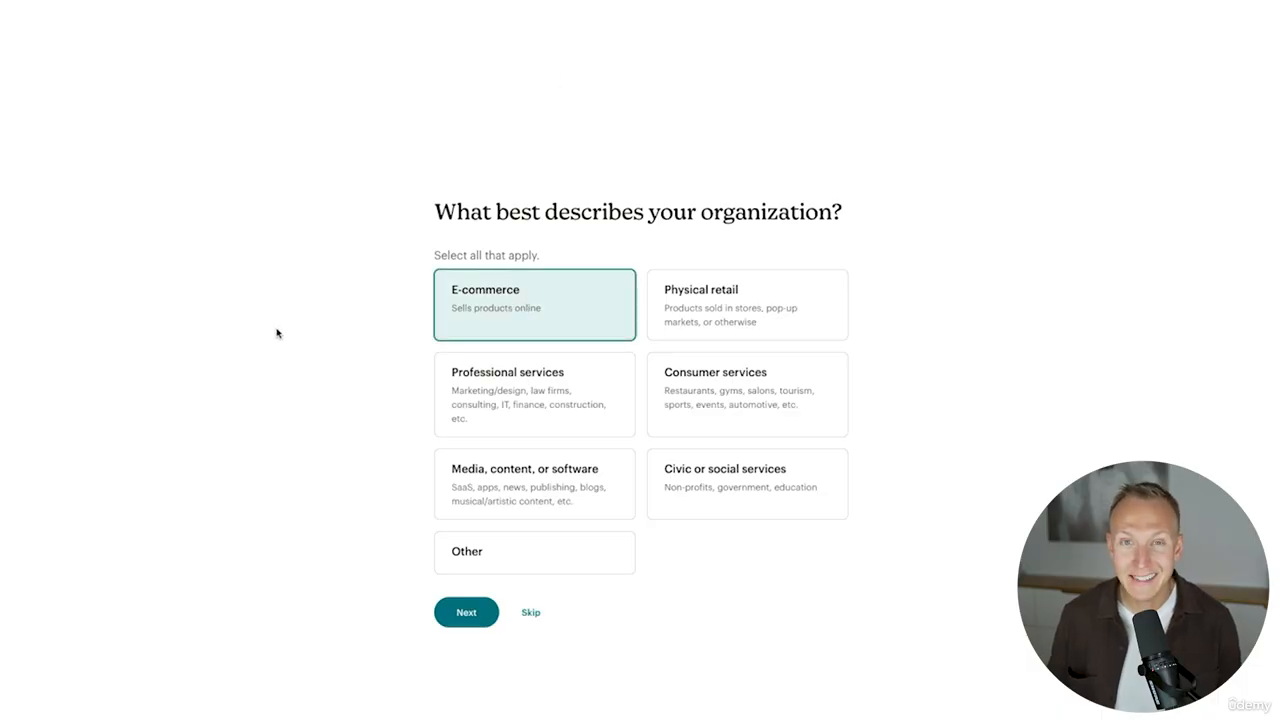
left_click(465, 620)
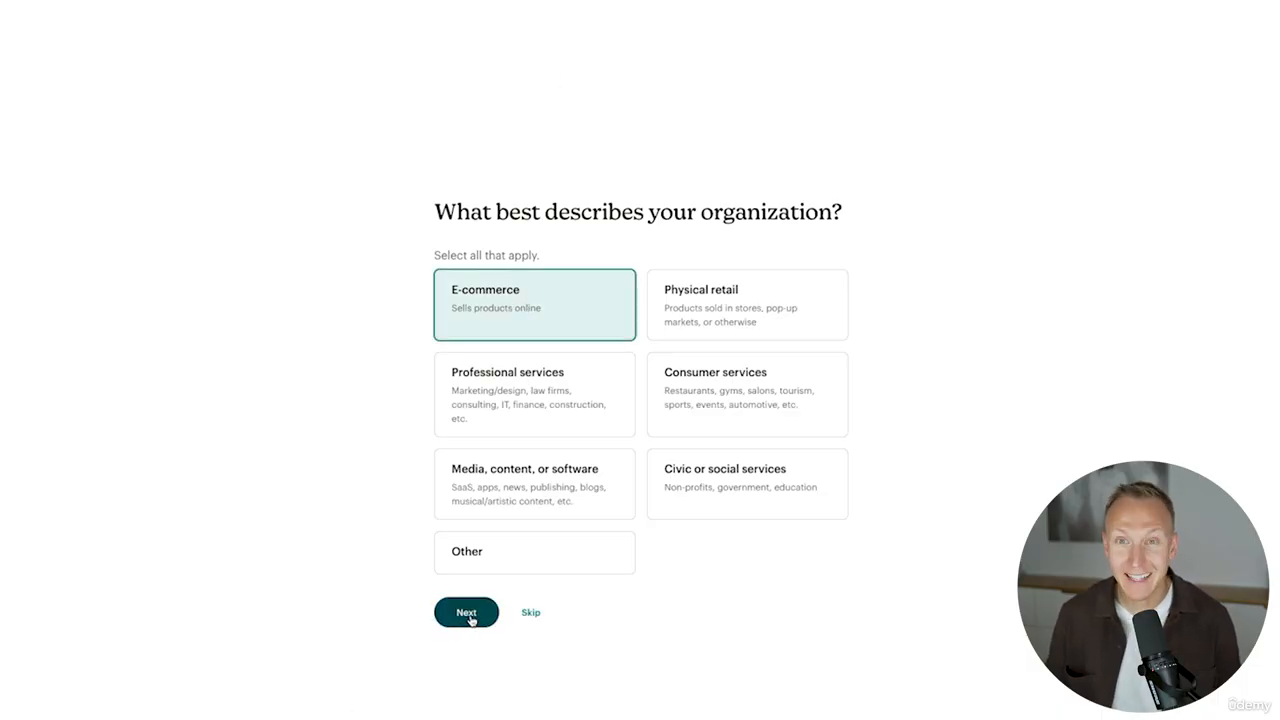
- Set the top goal to Drive sales, revenue, or conversions and keep Email templates as the important feature
left_click(471, 355)
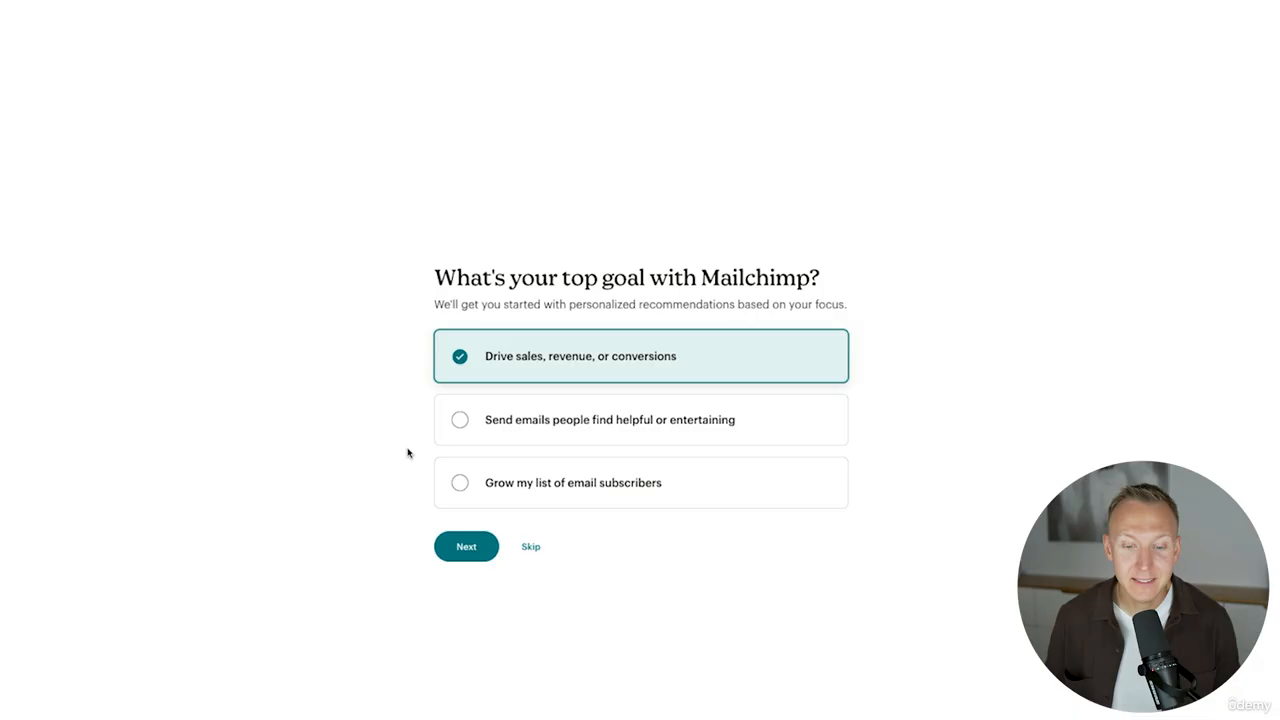
left_click(466, 545)
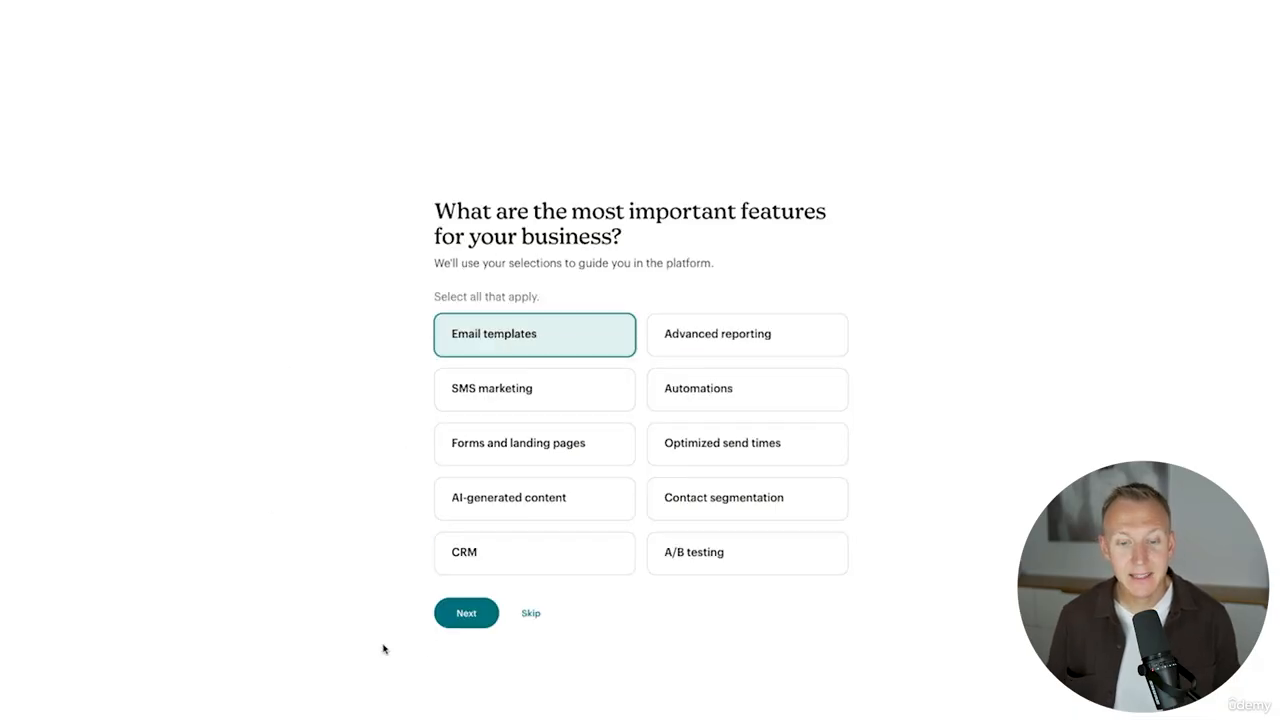
left_click(460, 614)
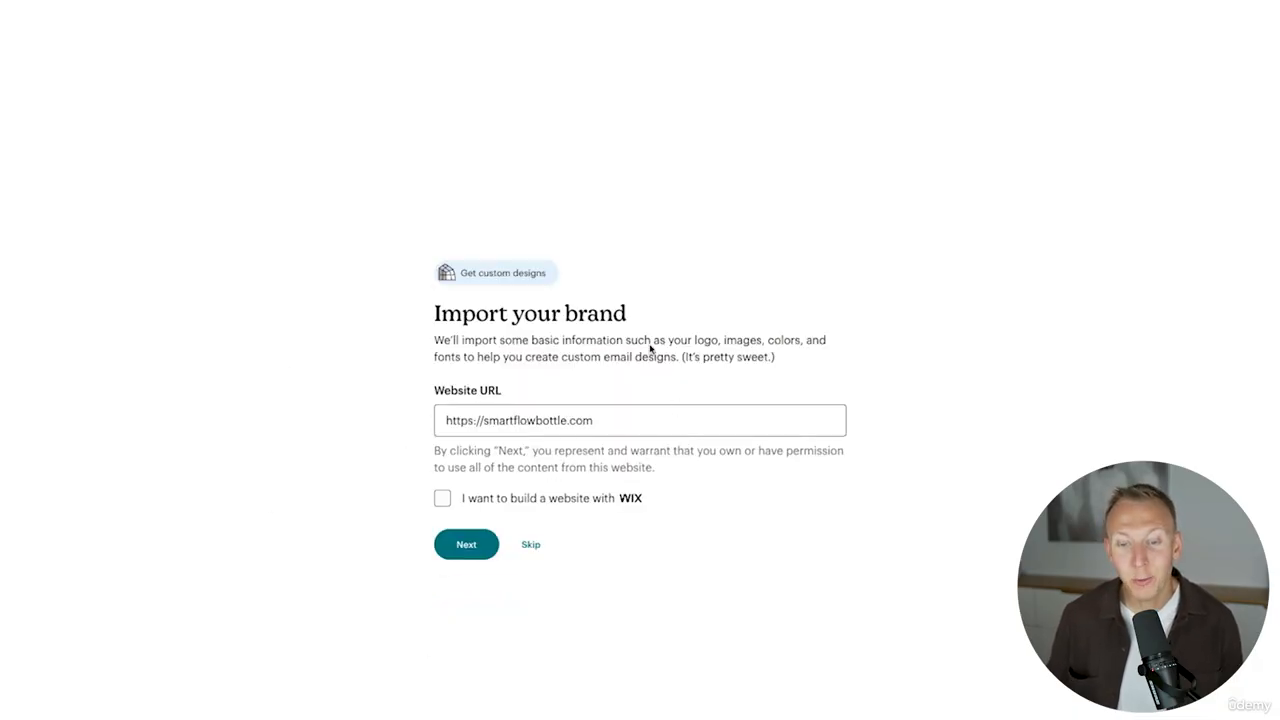
left_click(467, 546)
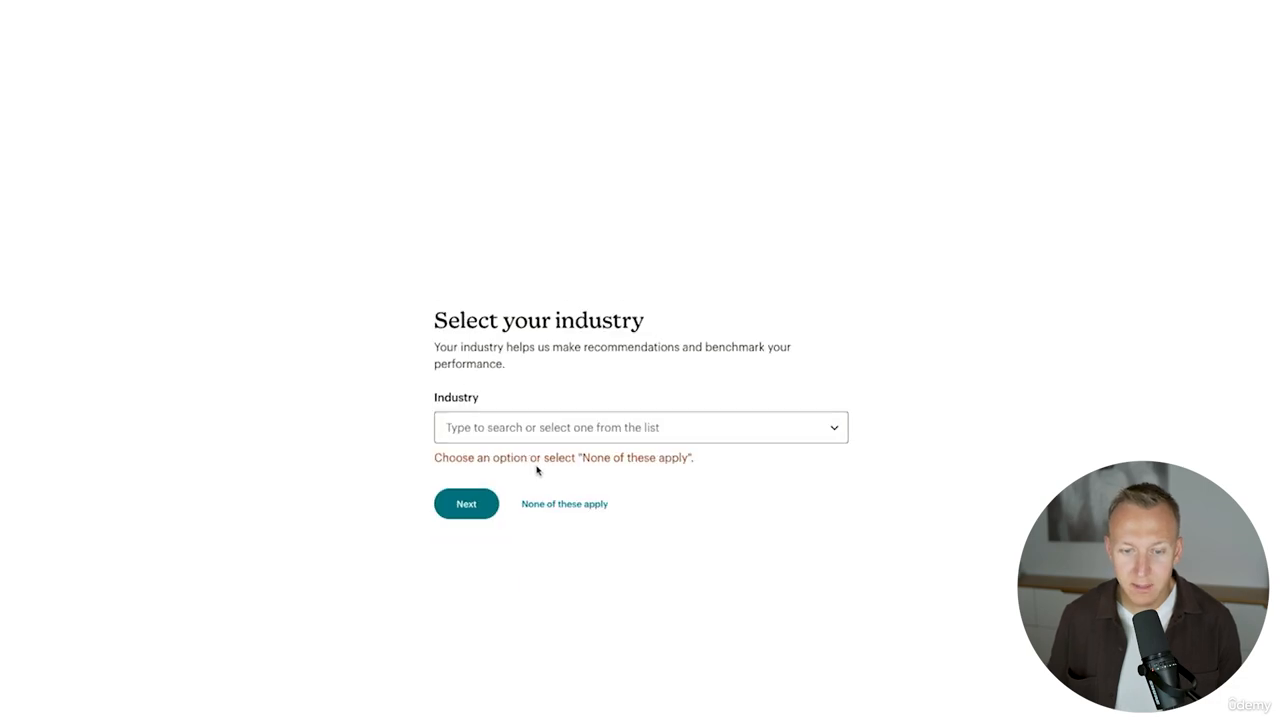
left_click(585, 512)
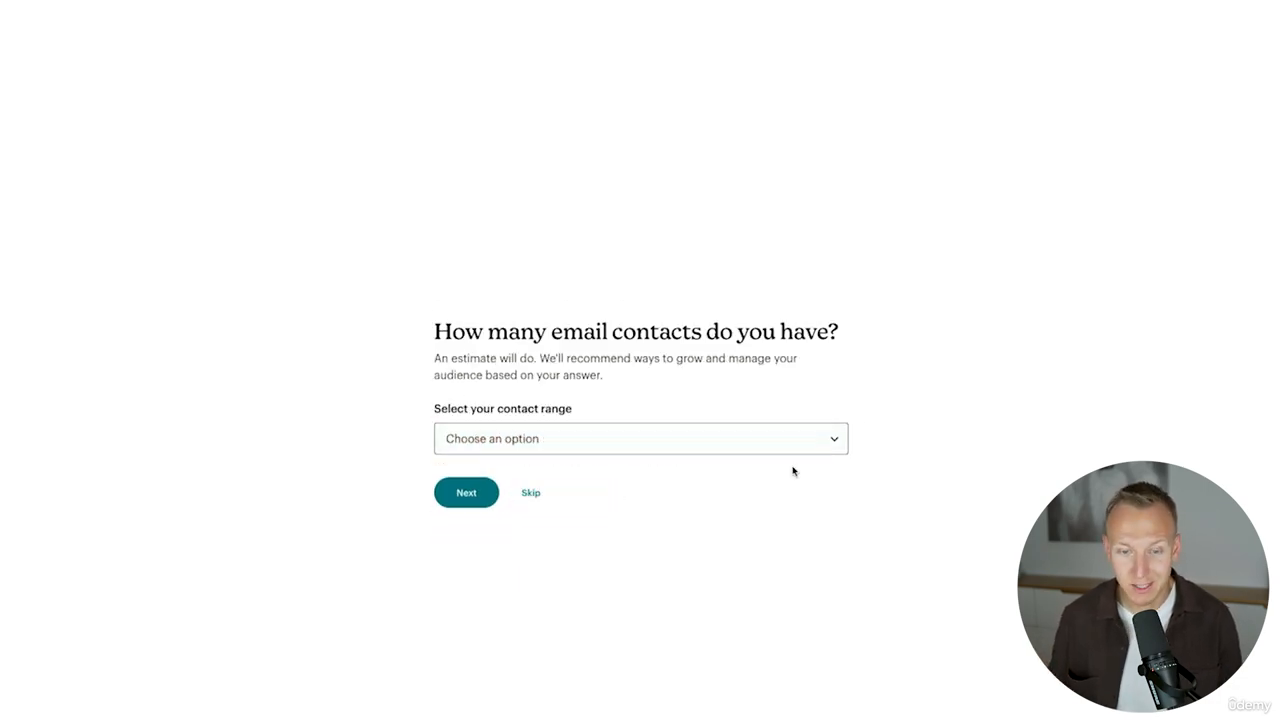
- Choose 0 - 500 as the email contact range and skip connecting a business platform for now
left_click(691, 383)
left_click(505, 398)
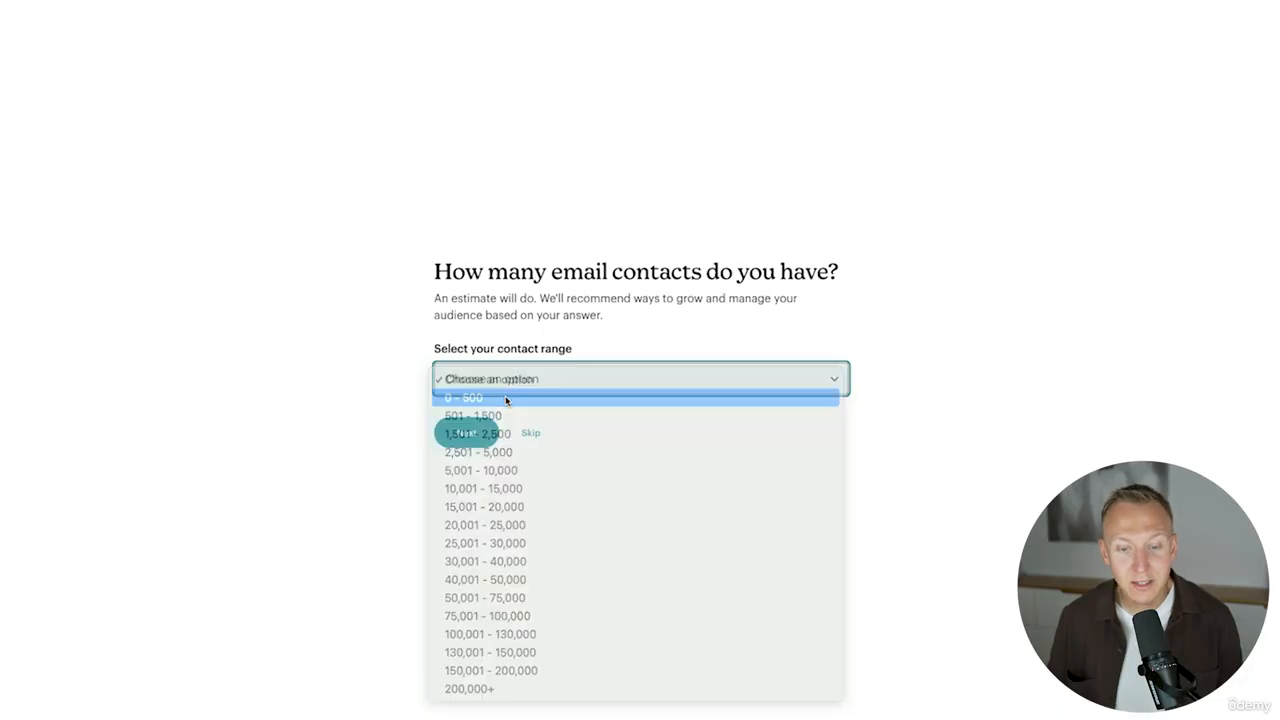
left_click(465, 434)
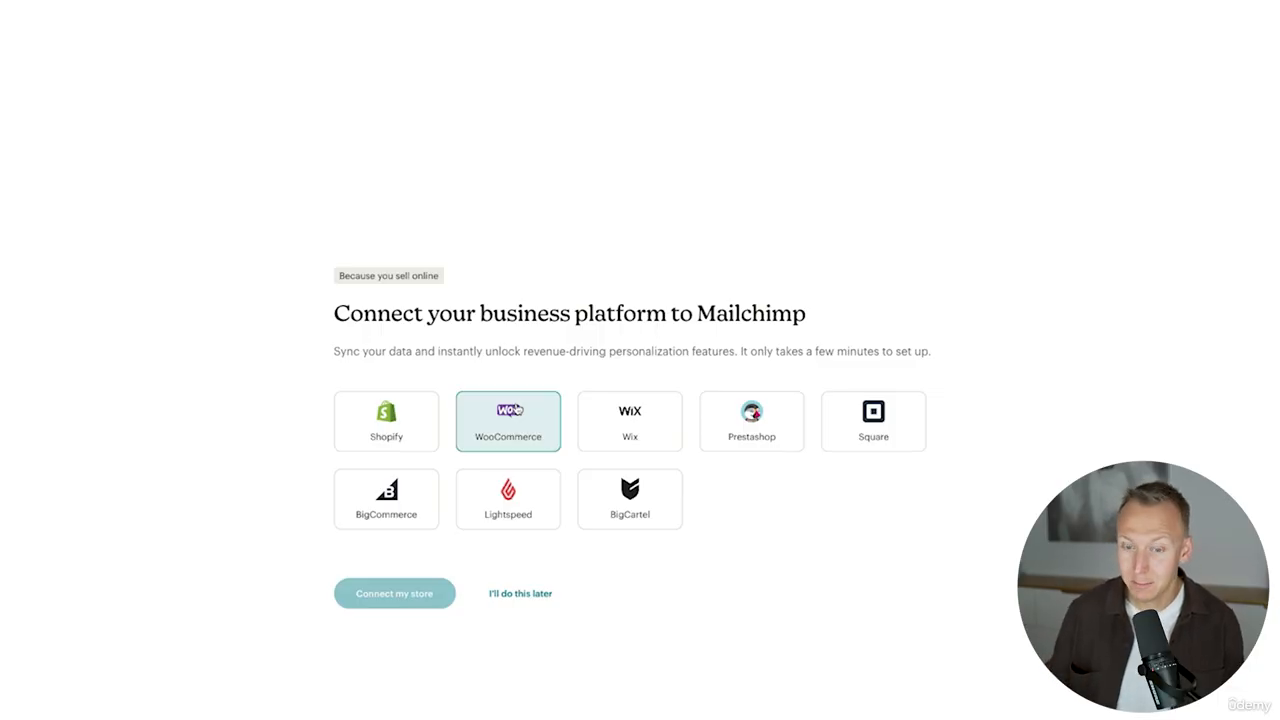
left_click(517, 597)
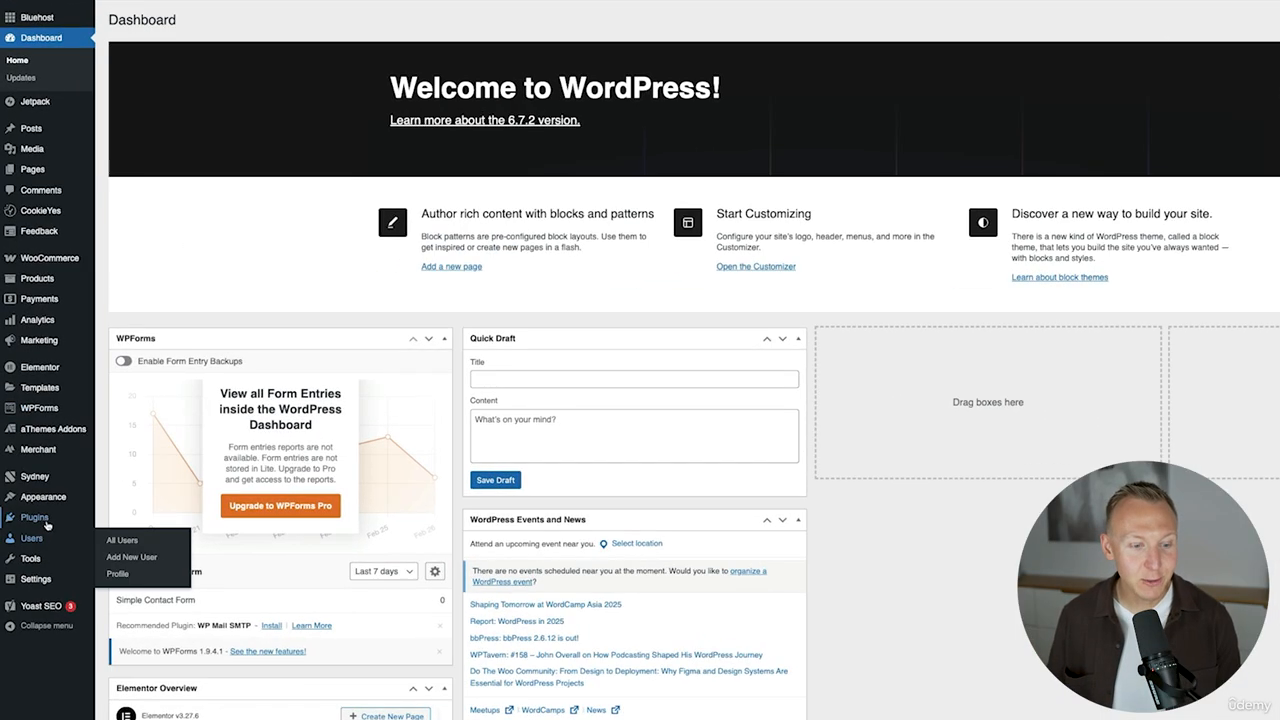
- Install and activate the MC4WP: Mailchimp for WordPress plugin and open its settings
mouse_move(42, 495)
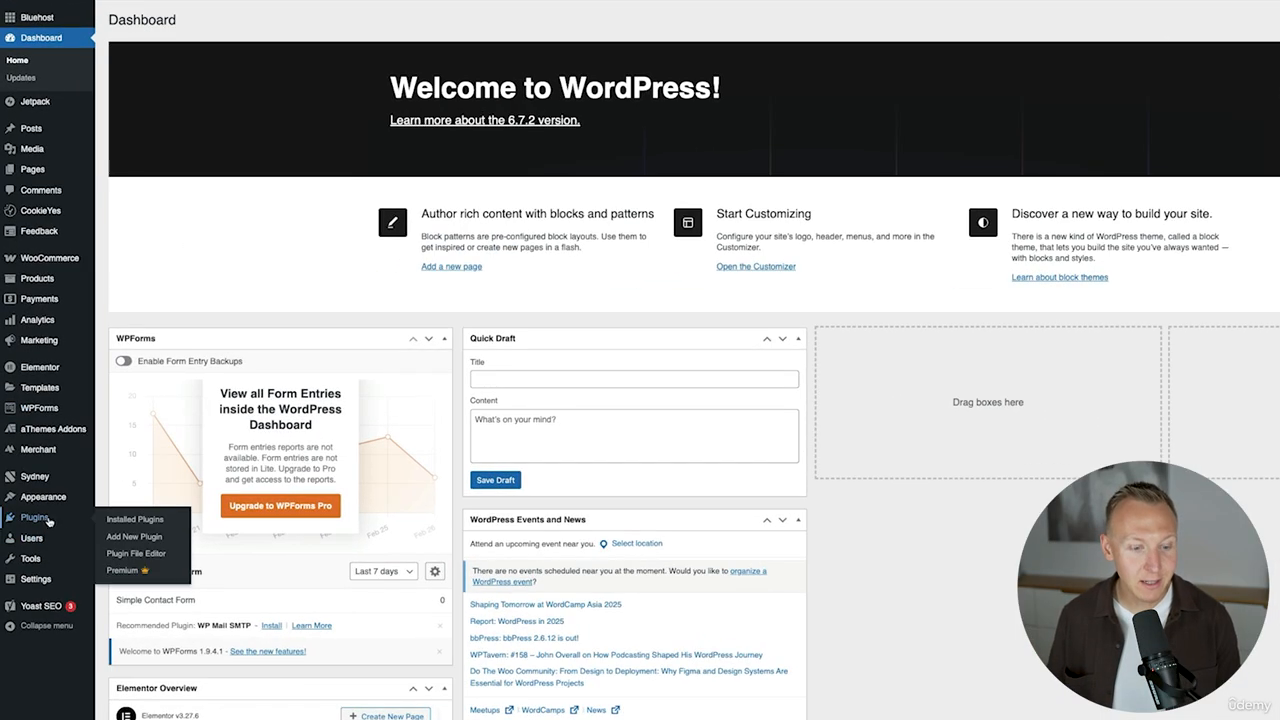
left_click(136, 537)
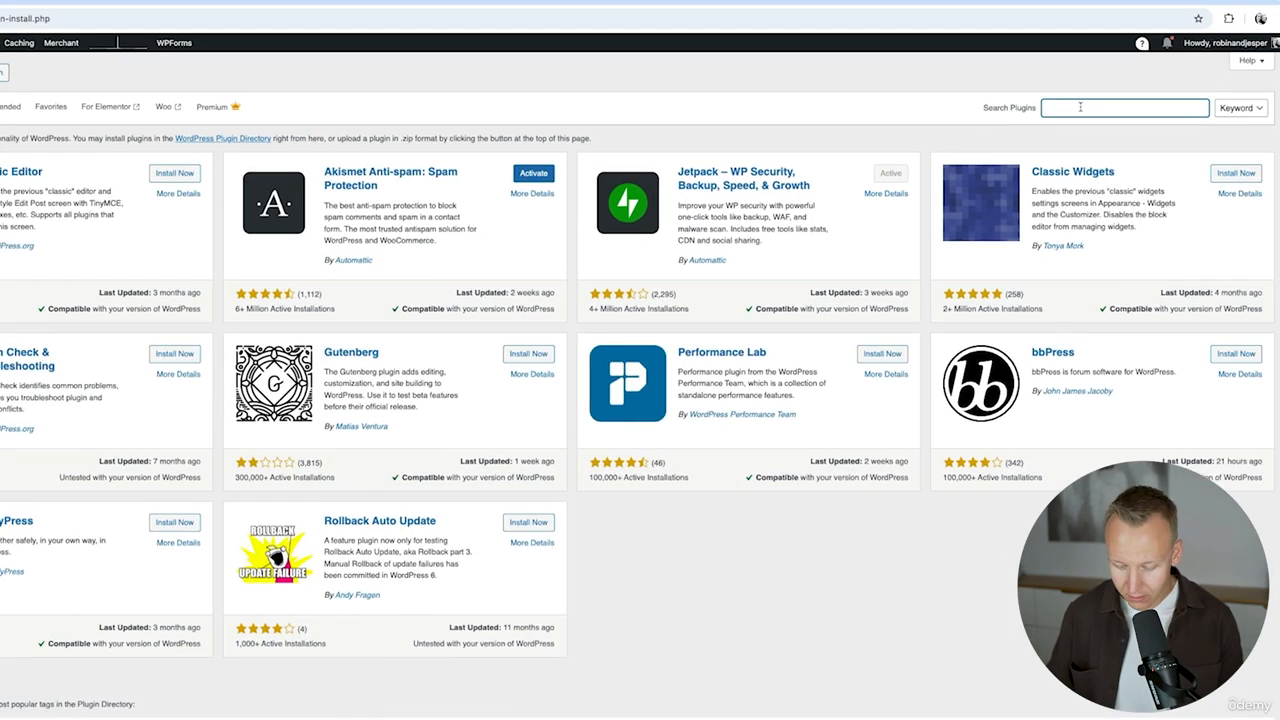
type("m")
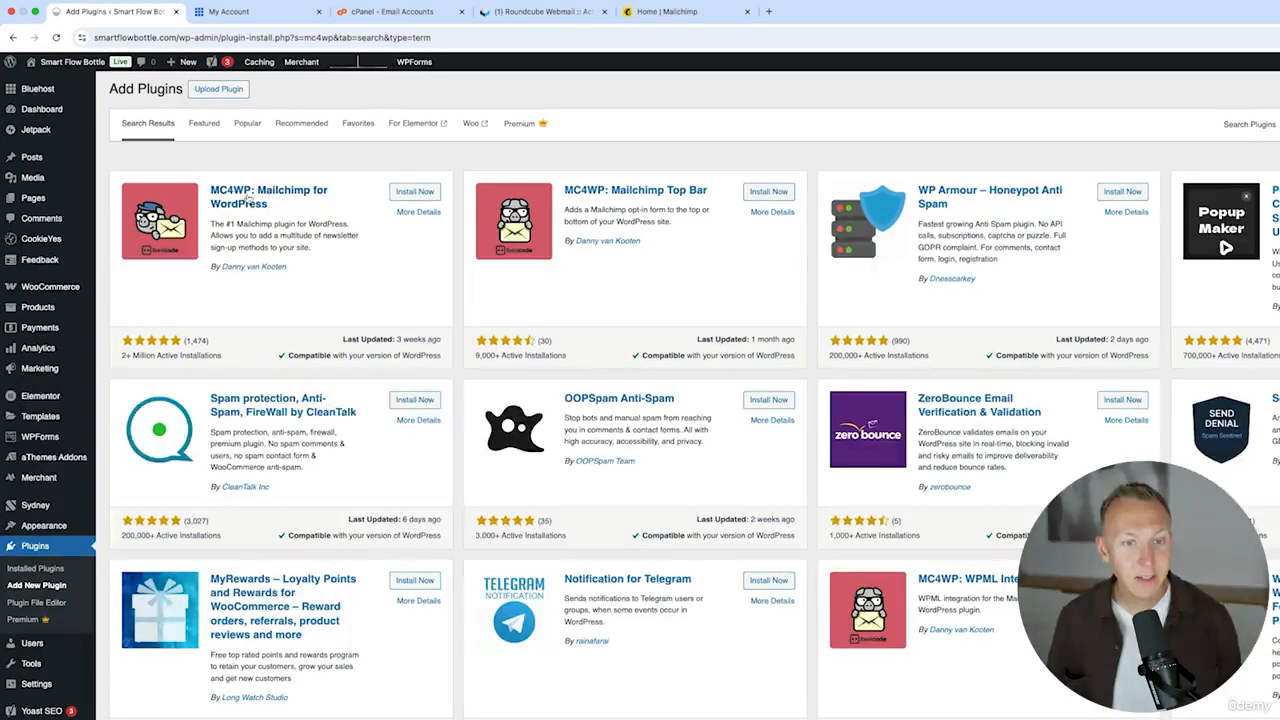
left_click(421, 196)
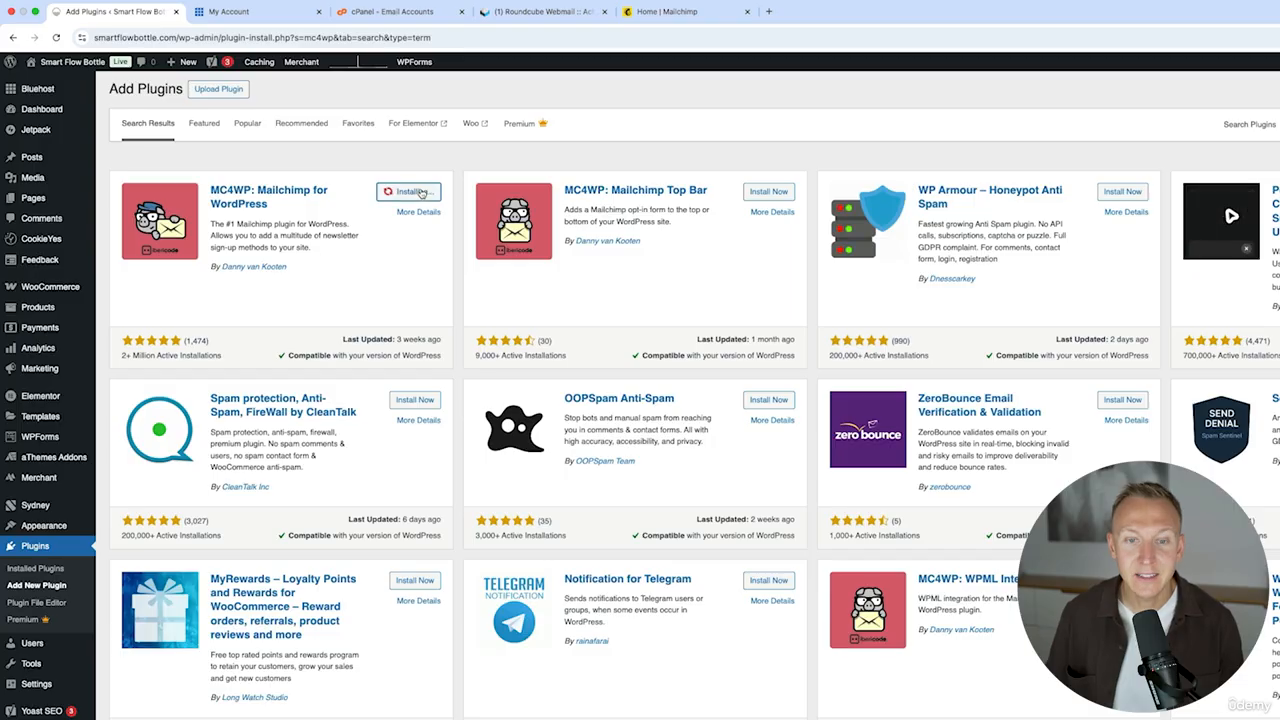
left_click(421, 192)
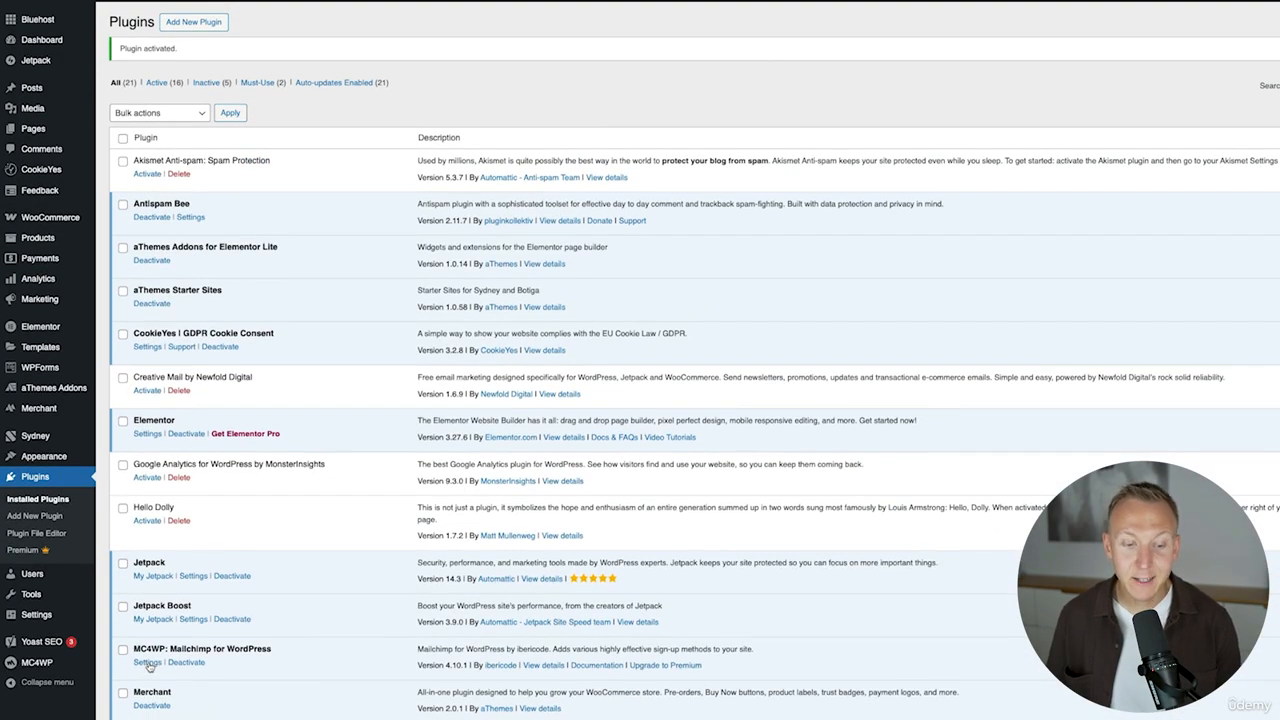
left_click(147, 663)
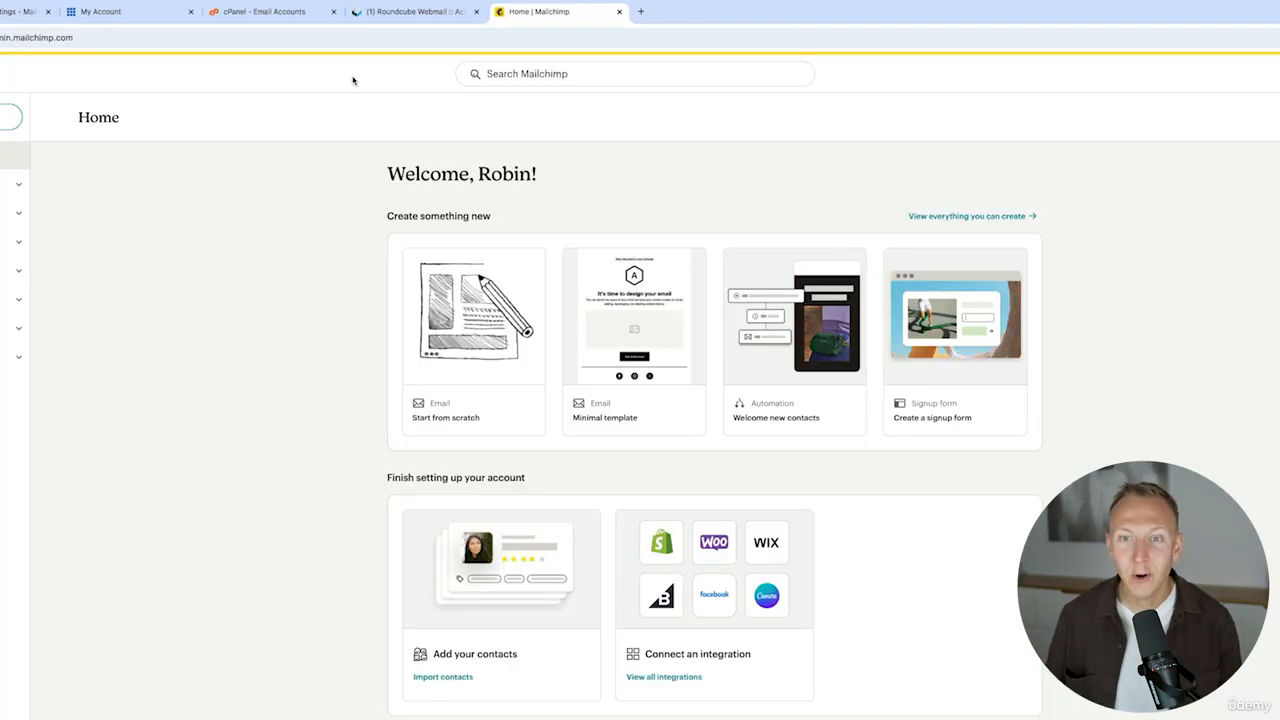
- Search the Mailchimp account for api and open the API keys page
left_click(541, 78)
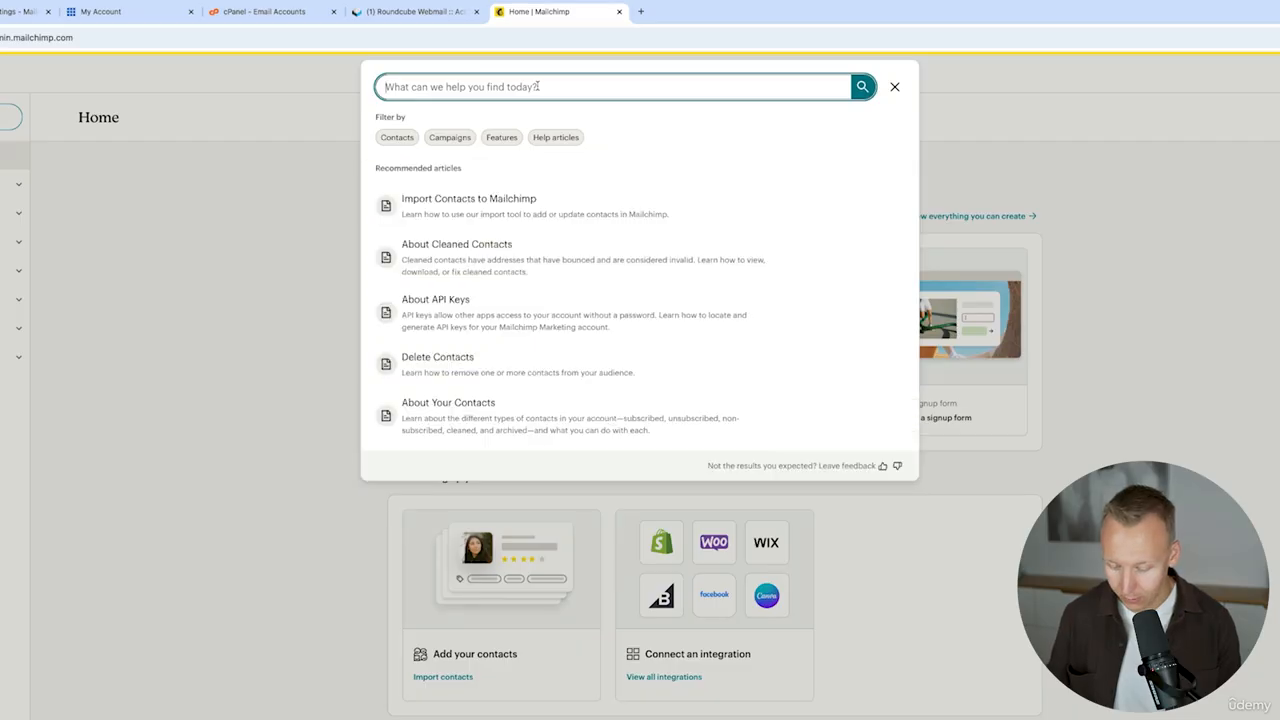
type("api")
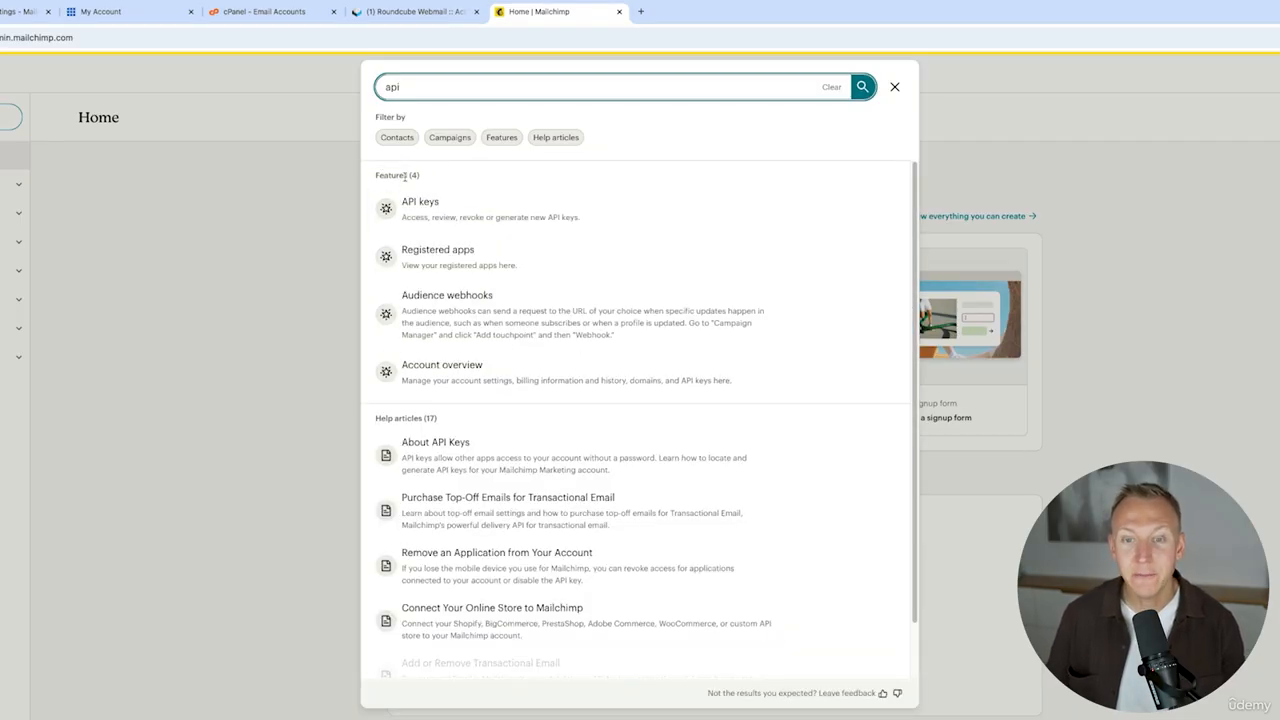
left_click(455, 206)
scroll(586, 371, "down", 2)
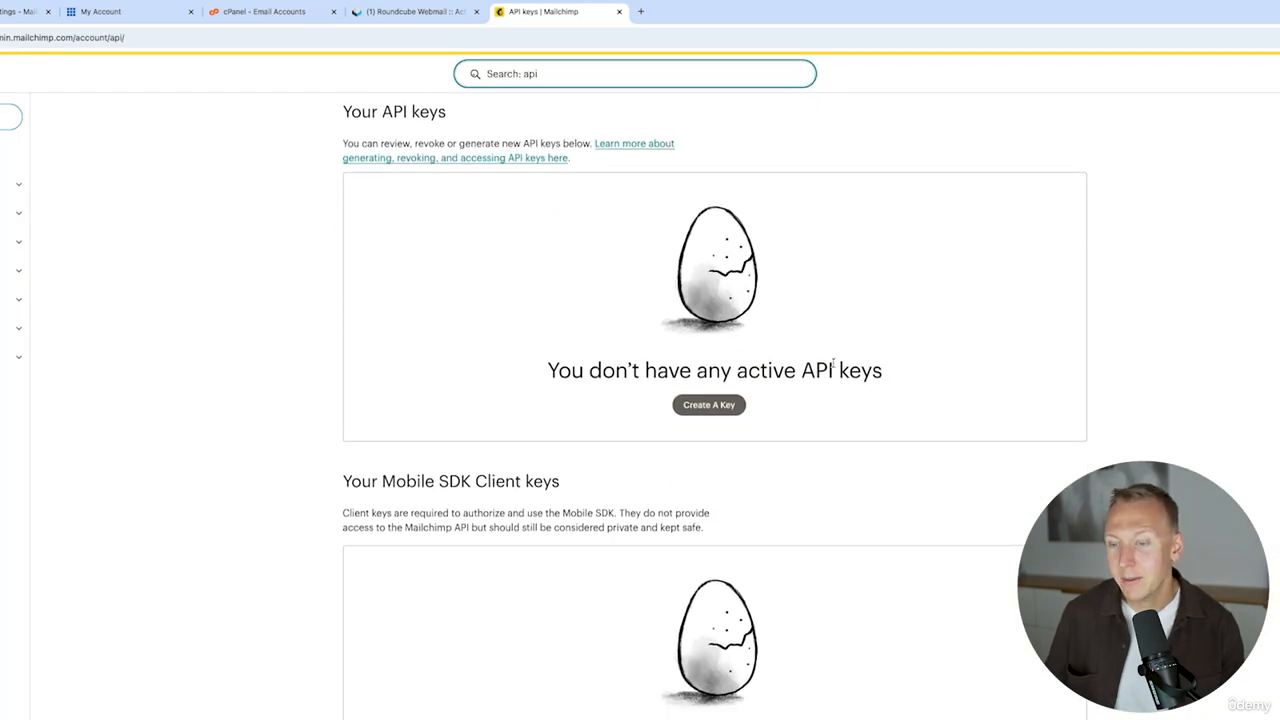
- Create a new API key named Website and copy the generated API key
left_click(716, 405)
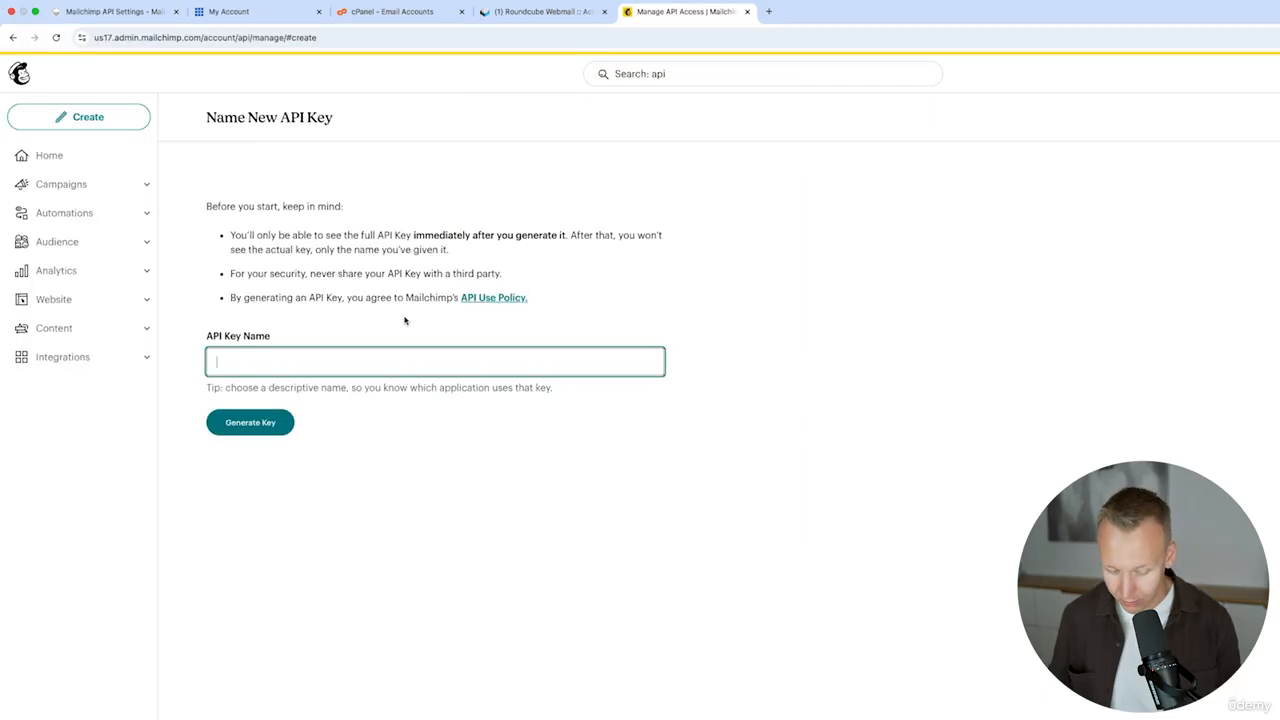
type("Website")
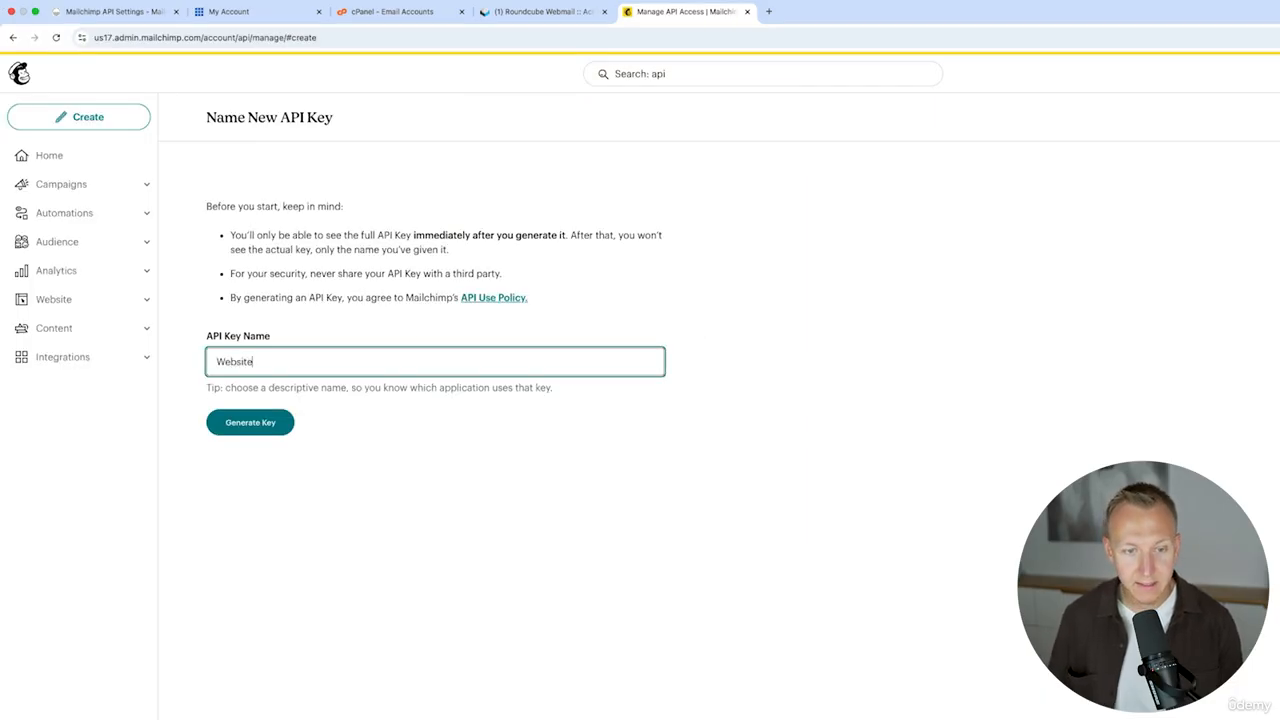
left_click(266, 421)
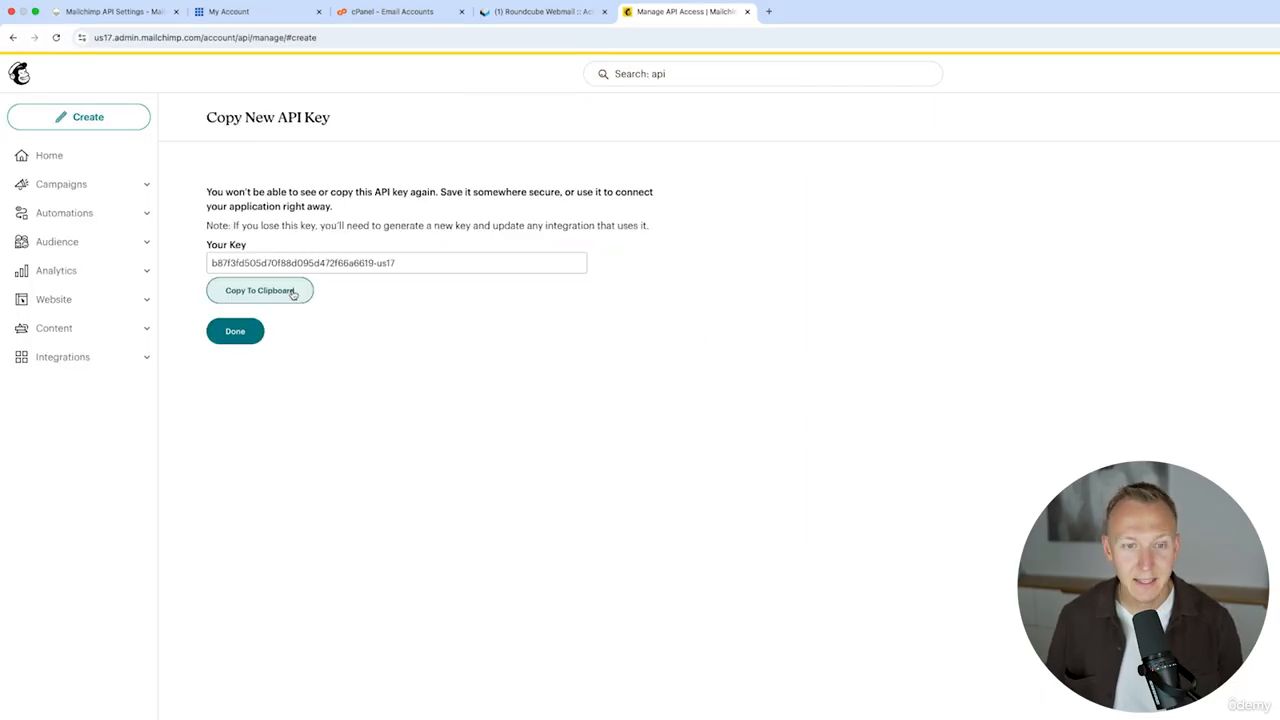
left_click(293, 291)
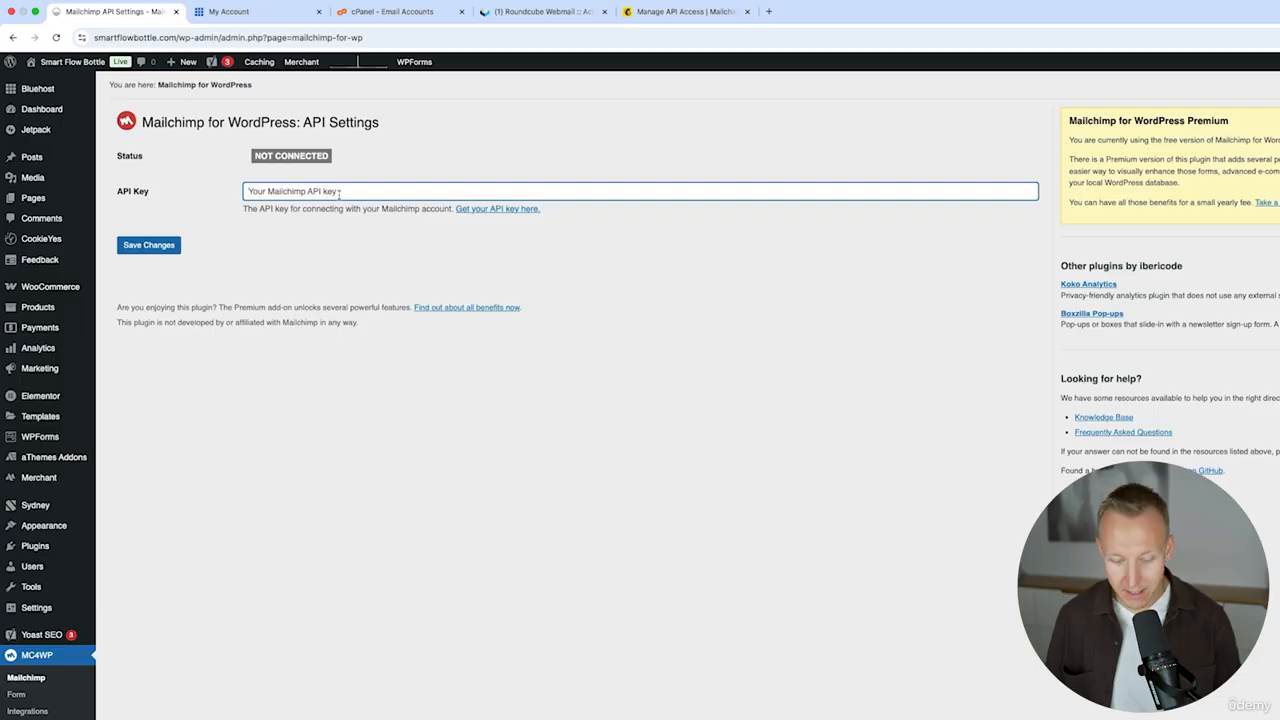
- Paste the Mailchimp API key into the plugin's API Key field and save the changes
key("super+v")
left_click(142, 247)
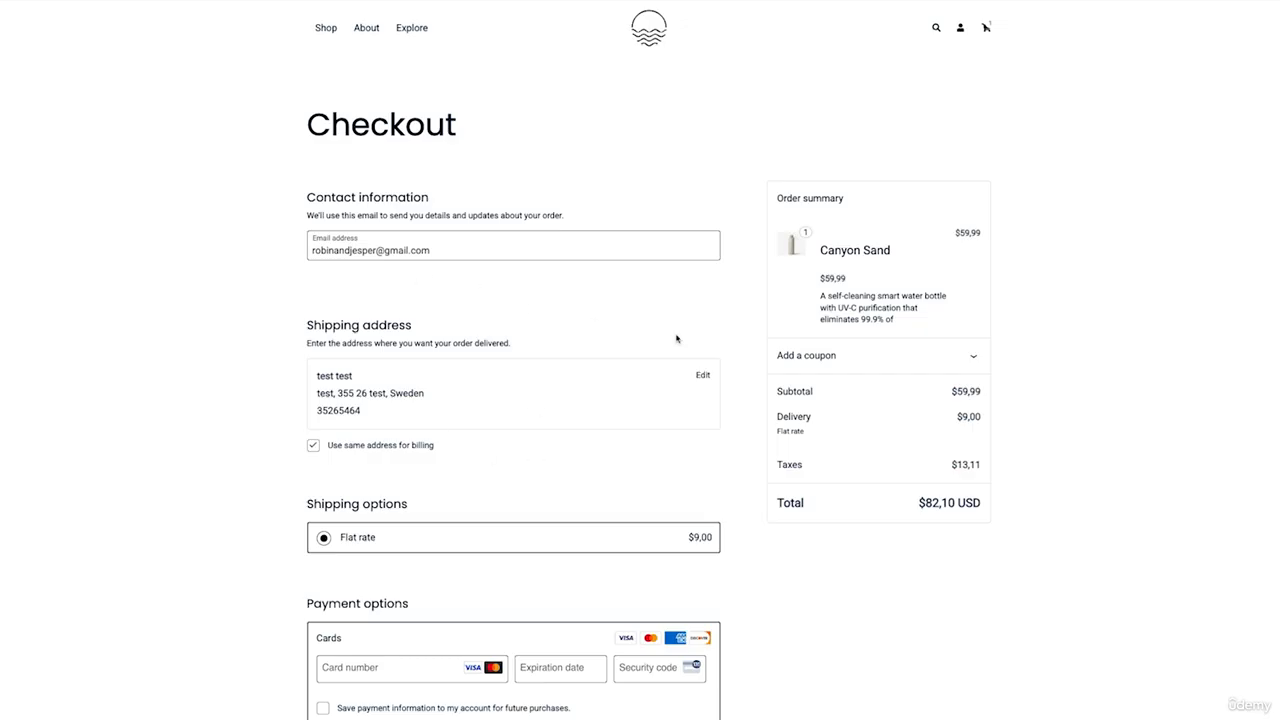
- Apply the coupon code WELCOME15 on the checkout page
left_click(797, 321)
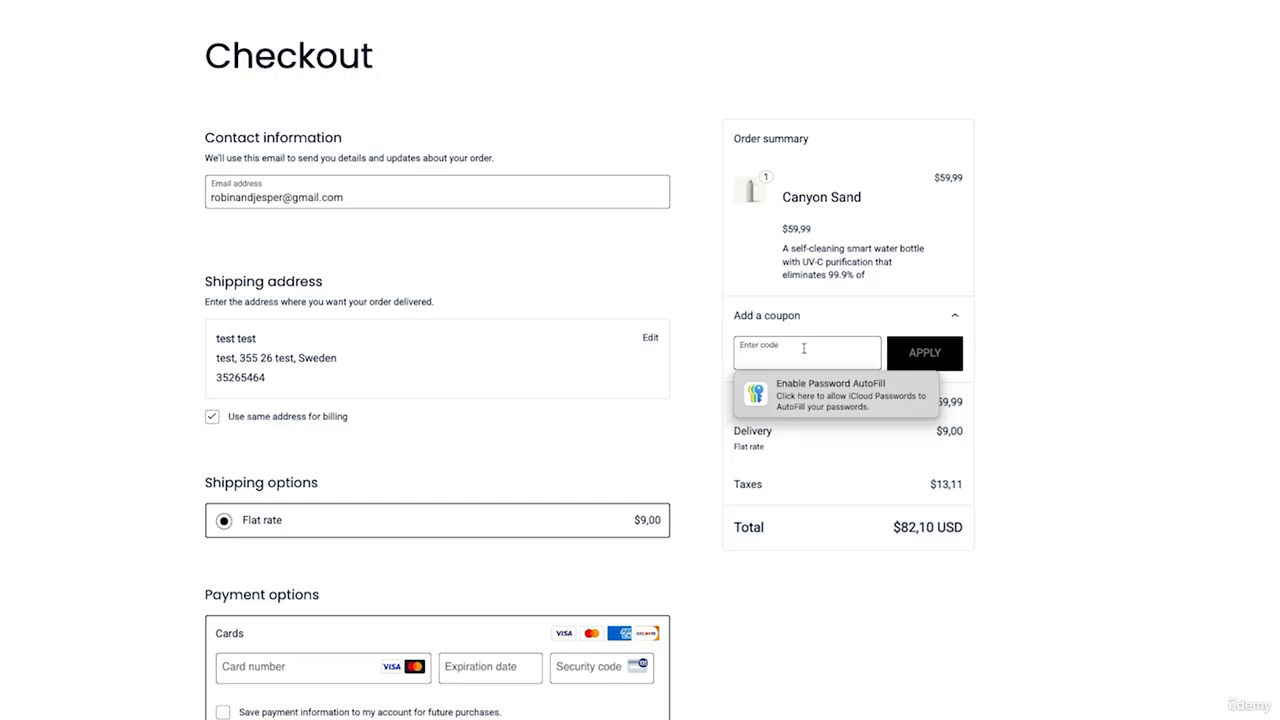
key("super+v")
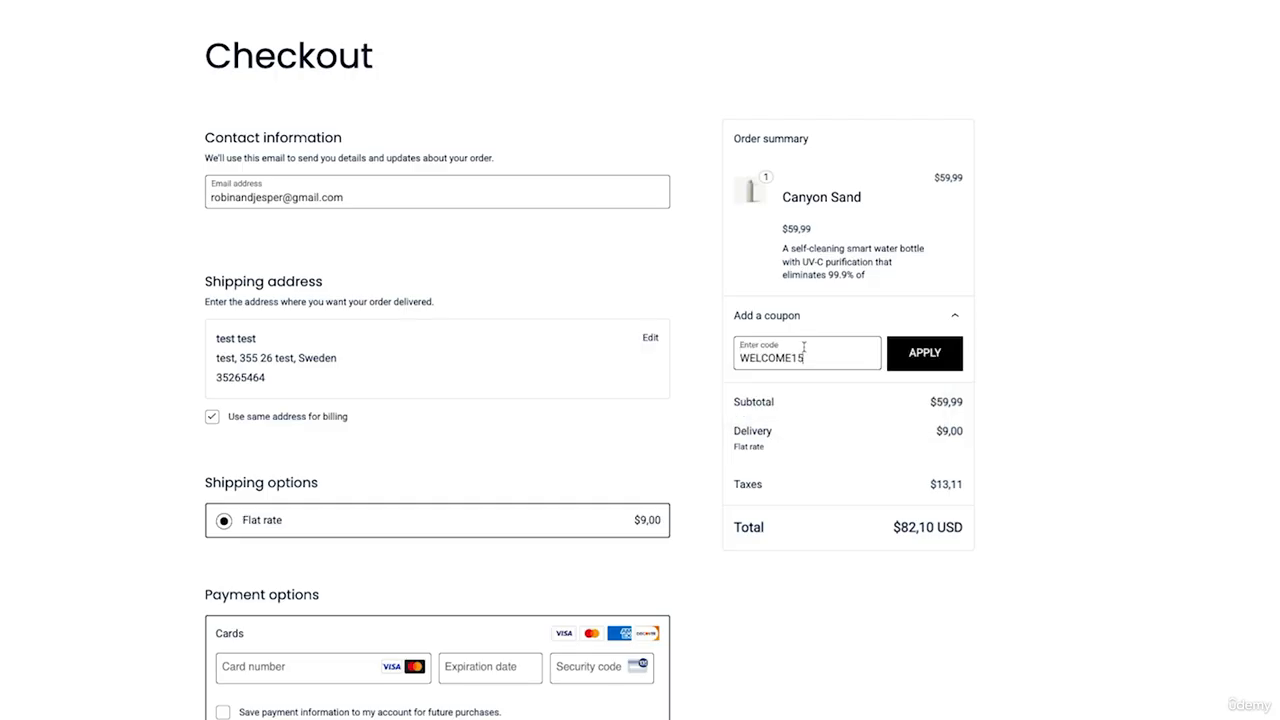
left_click(925, 354)
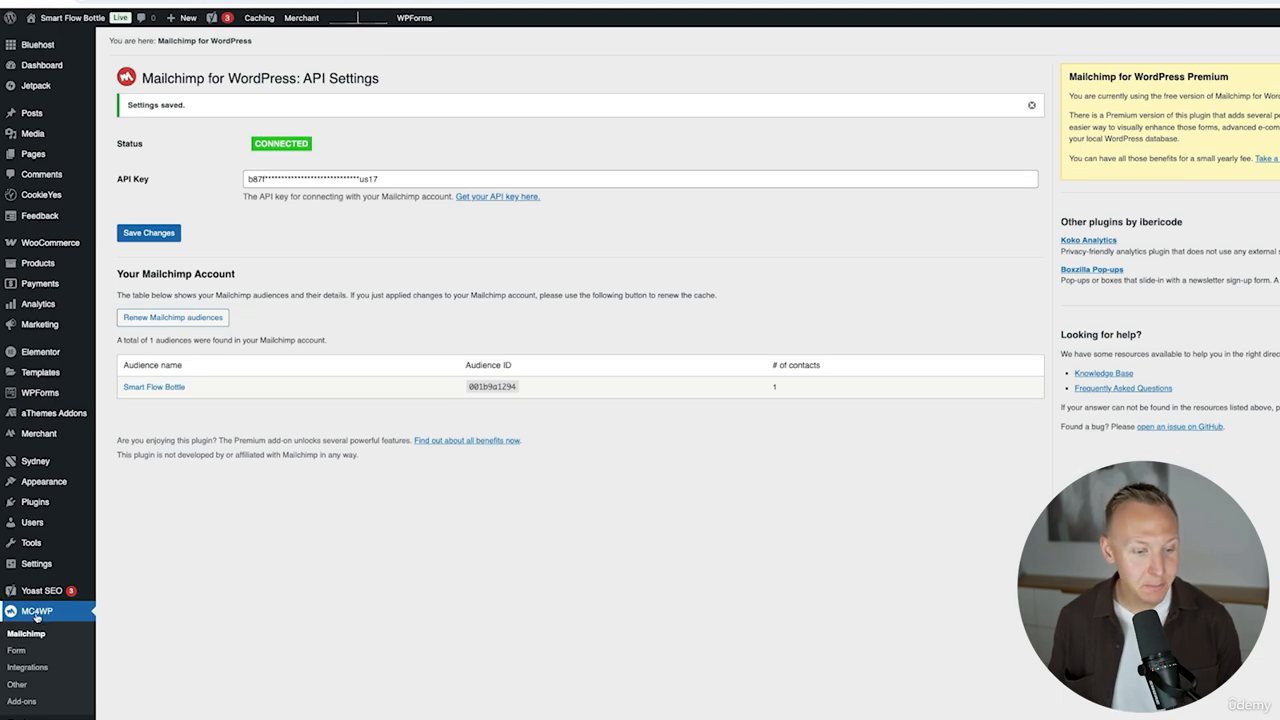
- Open the plugin's WooCommerce Checkout integration, enable it, and select the Smart Flow Bottle audience
left_click(32, 670)
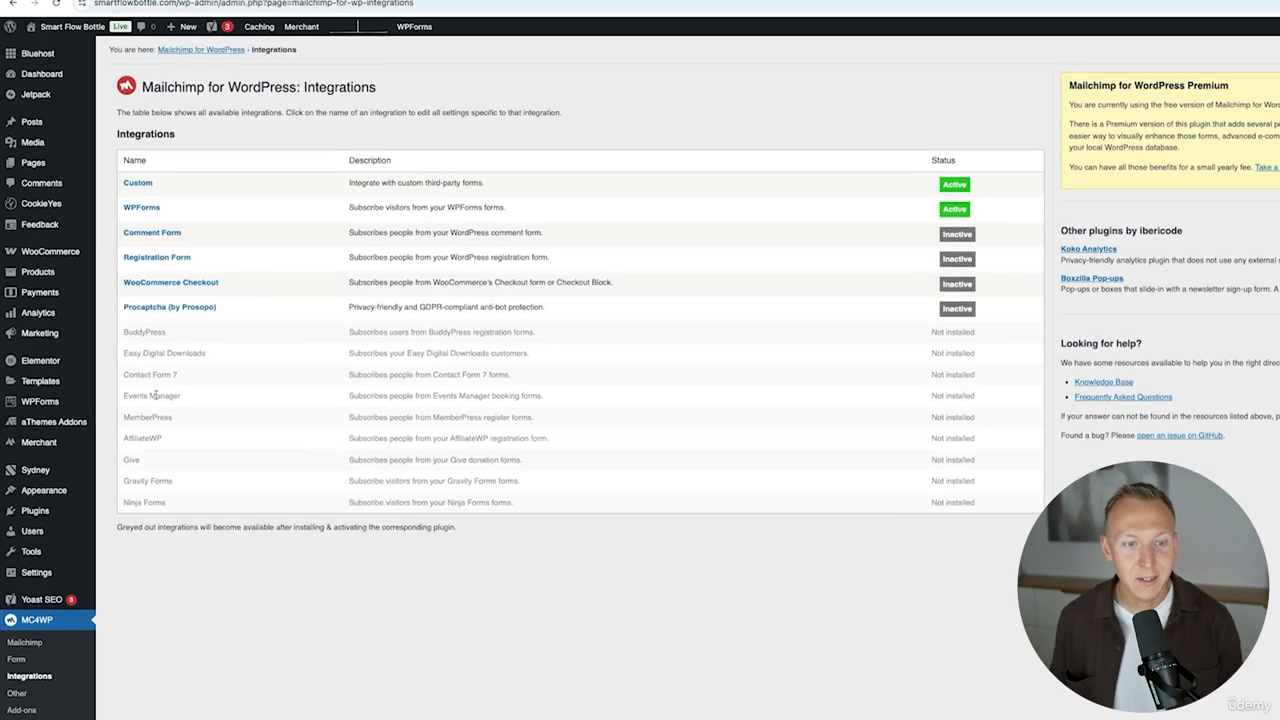
left_click(171, 275)
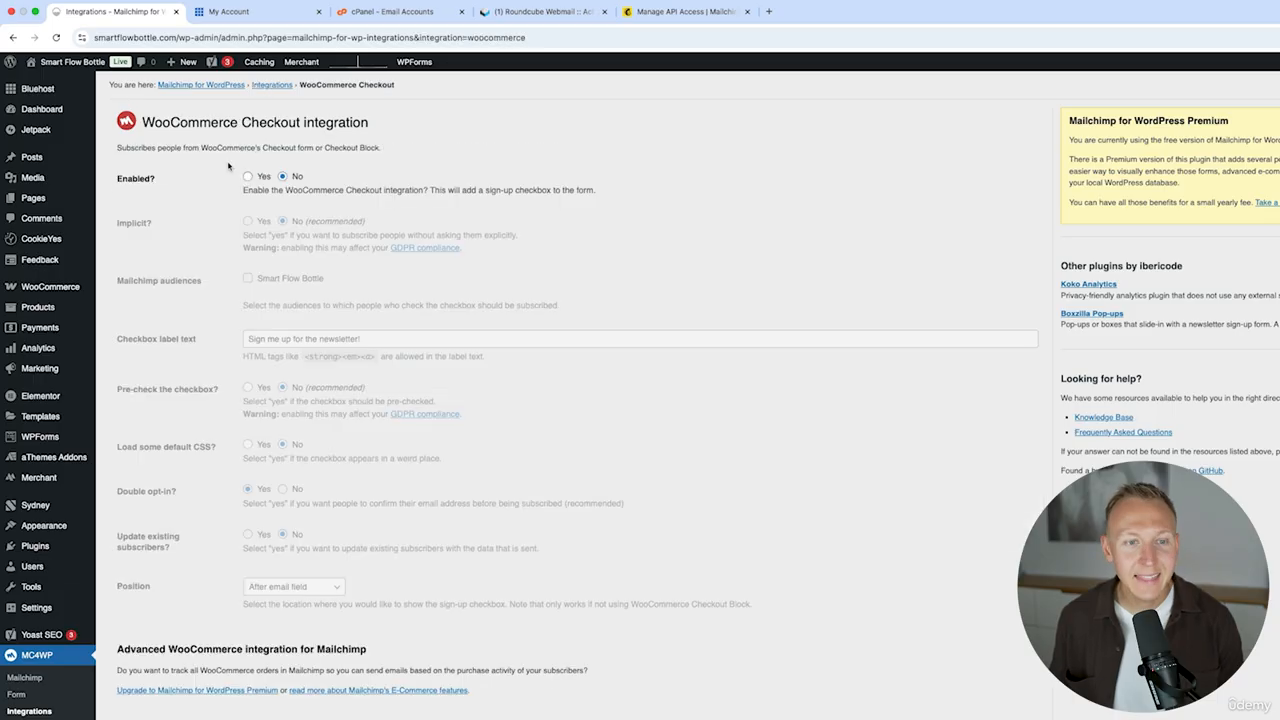
left_click(248, 177)
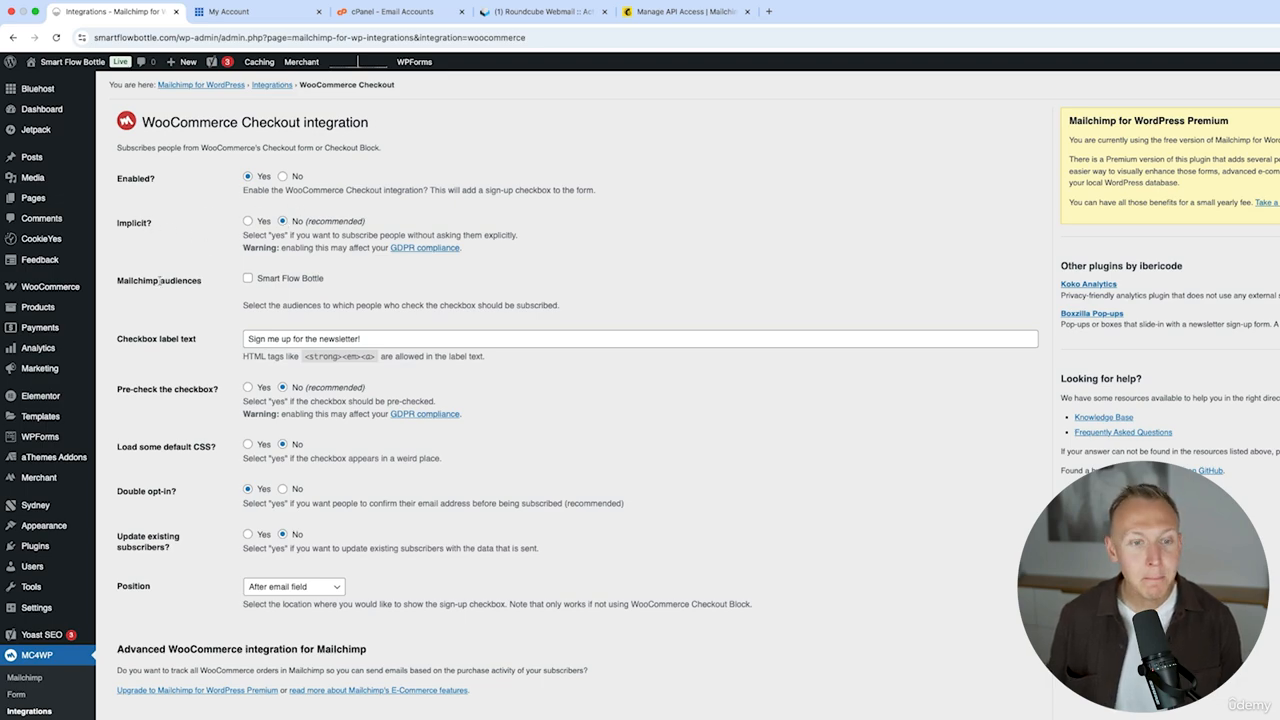
left_click(248, 279)
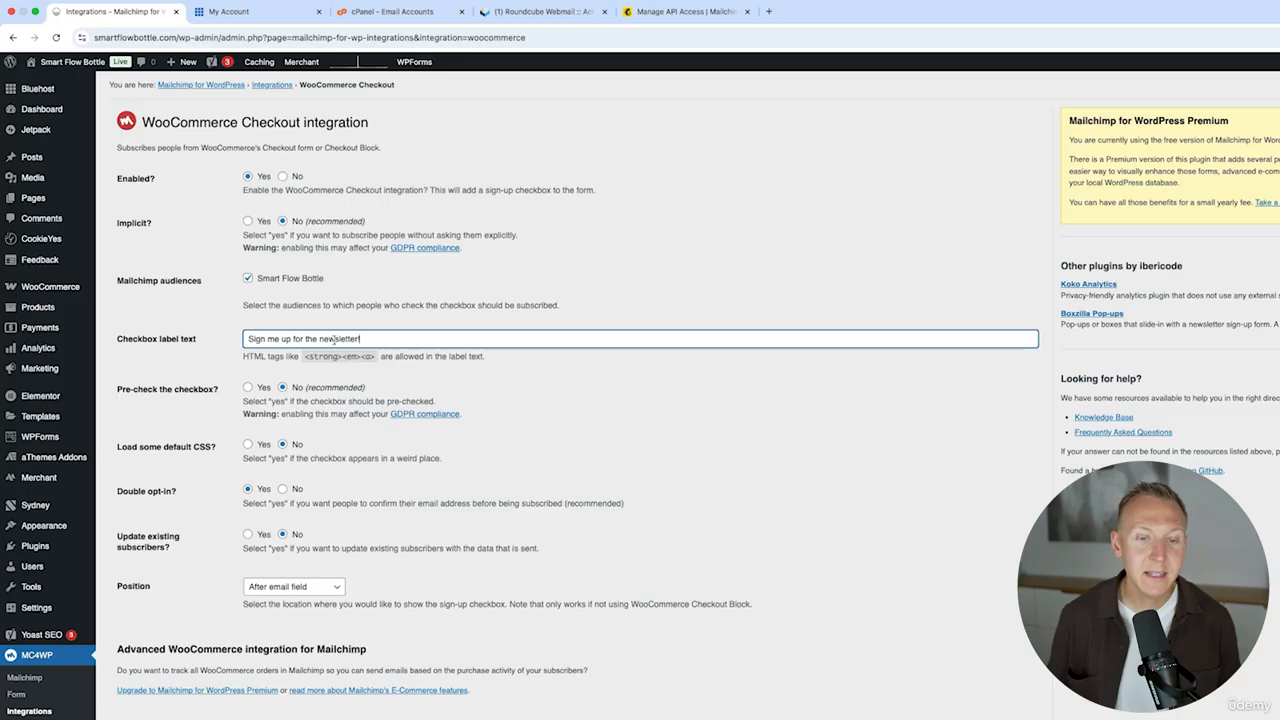
- Replace the checkbox label text with "Sign me up for exclusive offers and updates! Unsubscribe anytime."
left_click_drag(373, 338, 216, 334)
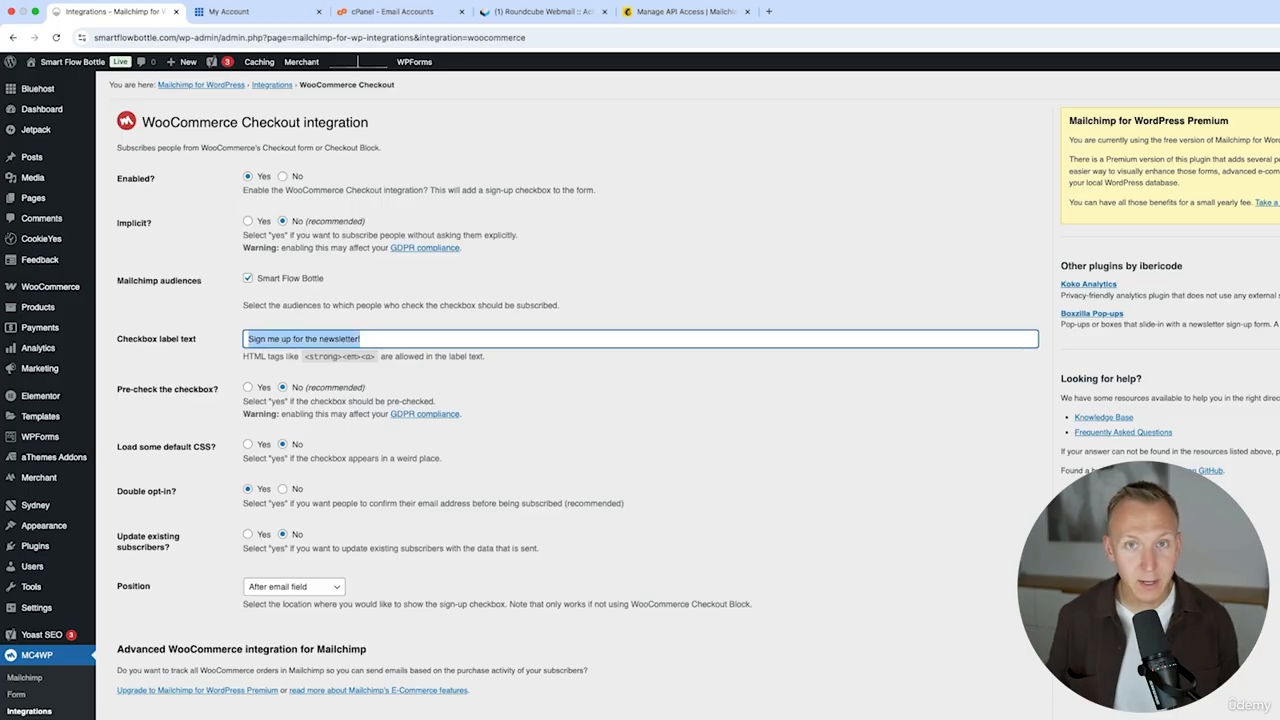
type("Sign me up for e")
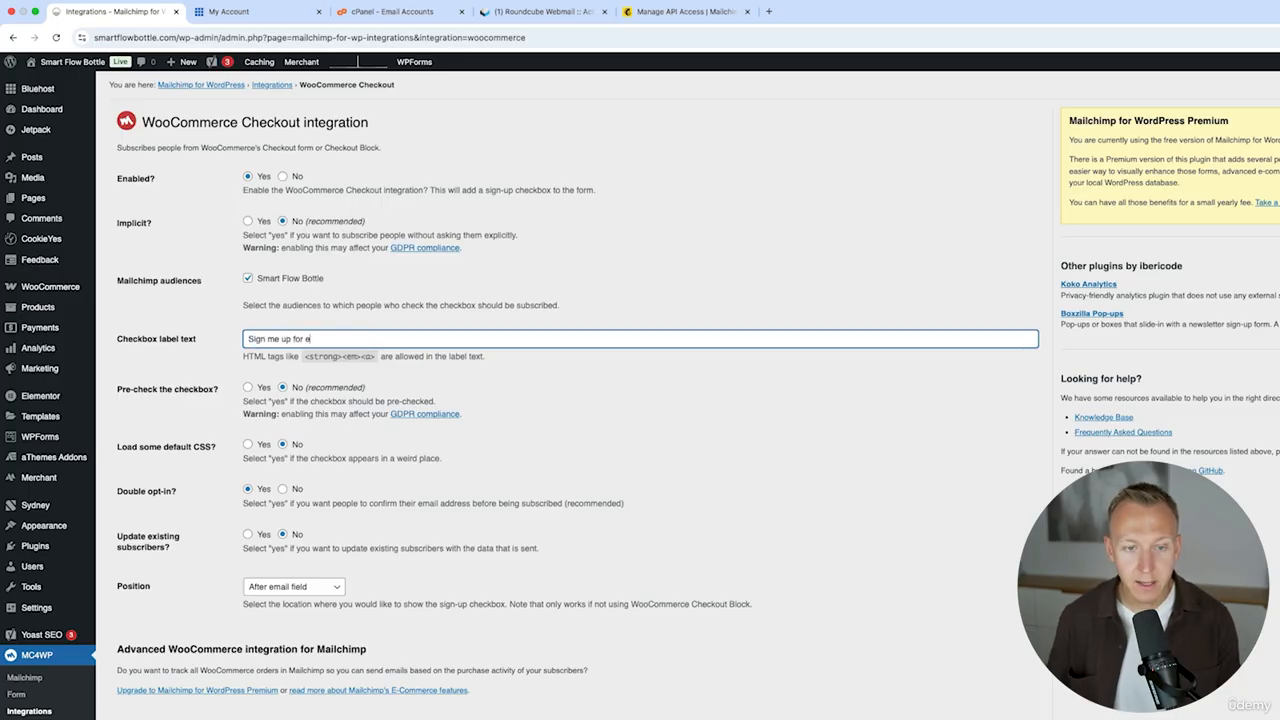
type("xclusive offers and updates! Unsub")
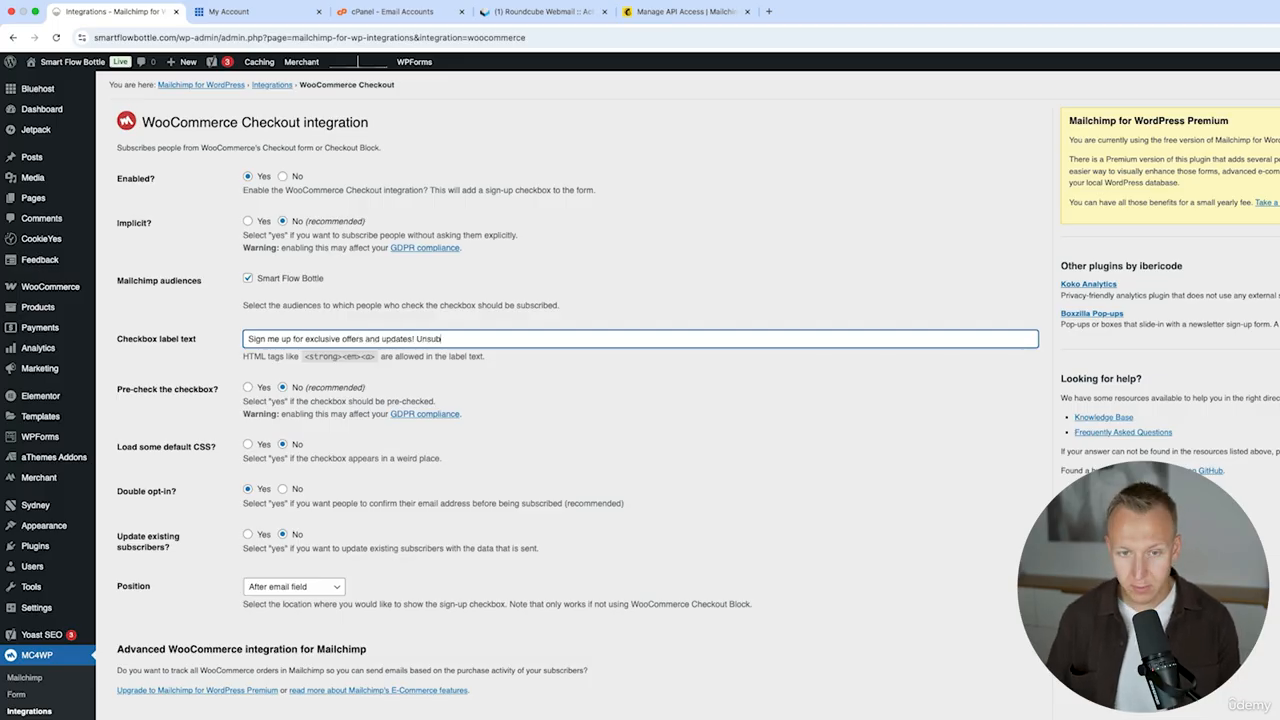
type("ibe anytime.")
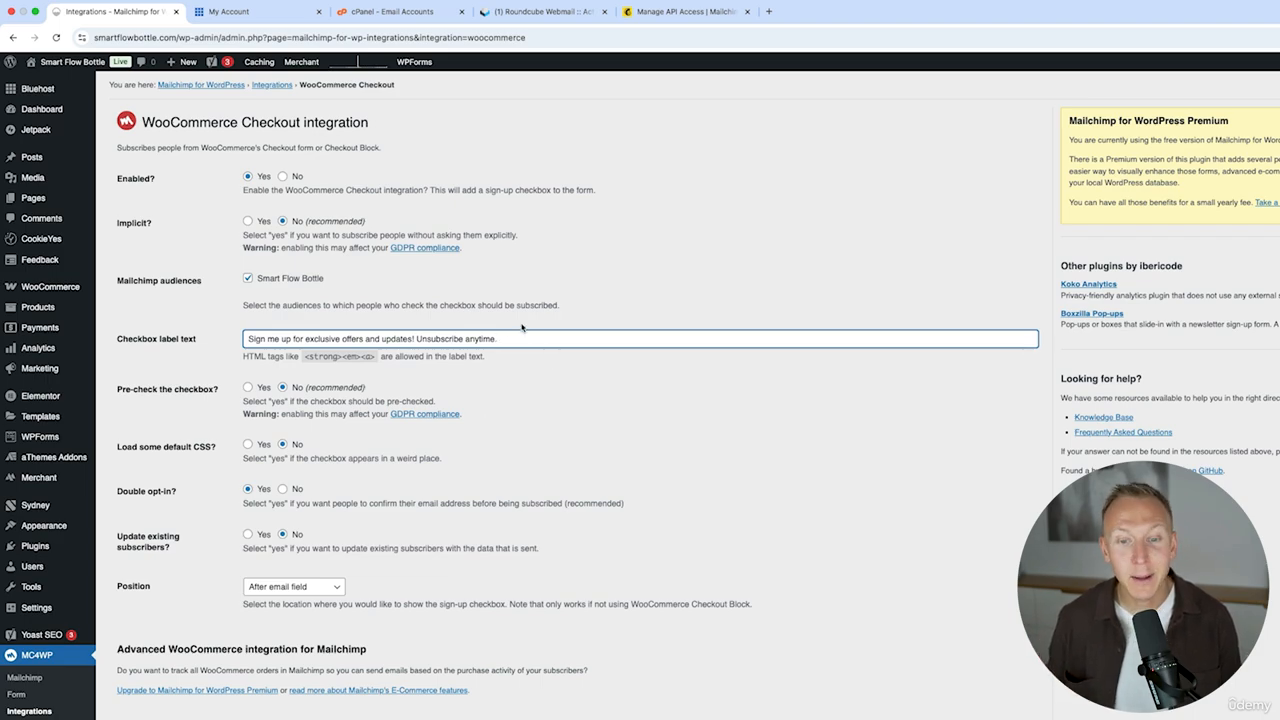
left_click_drag(414, 338, 244, 338)
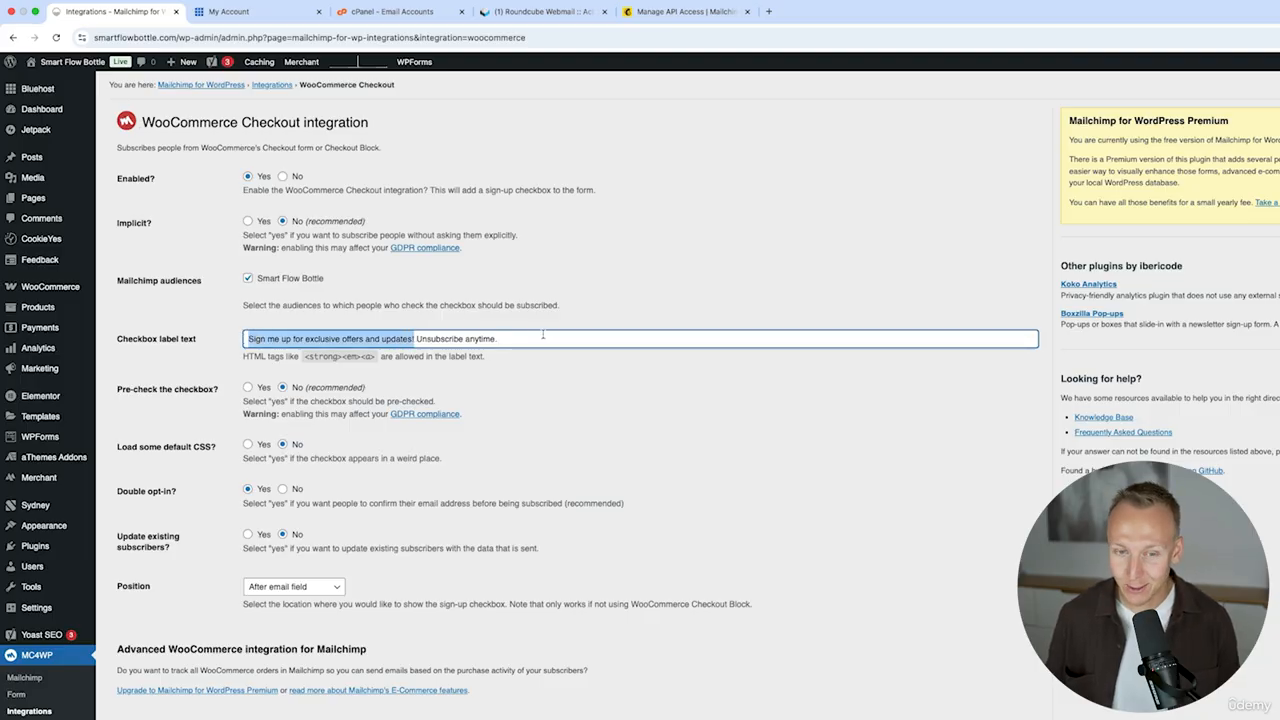
left_click_drag(500, 338, 418, 339)
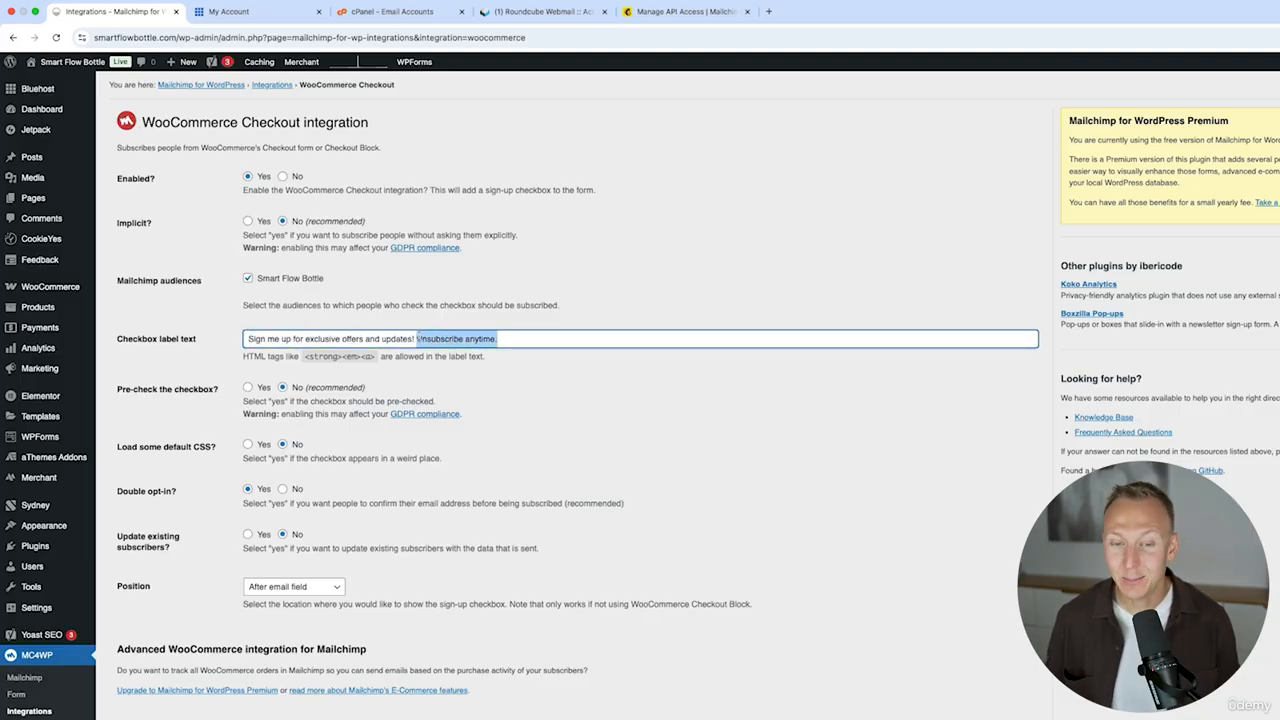
left_click(539, 334)
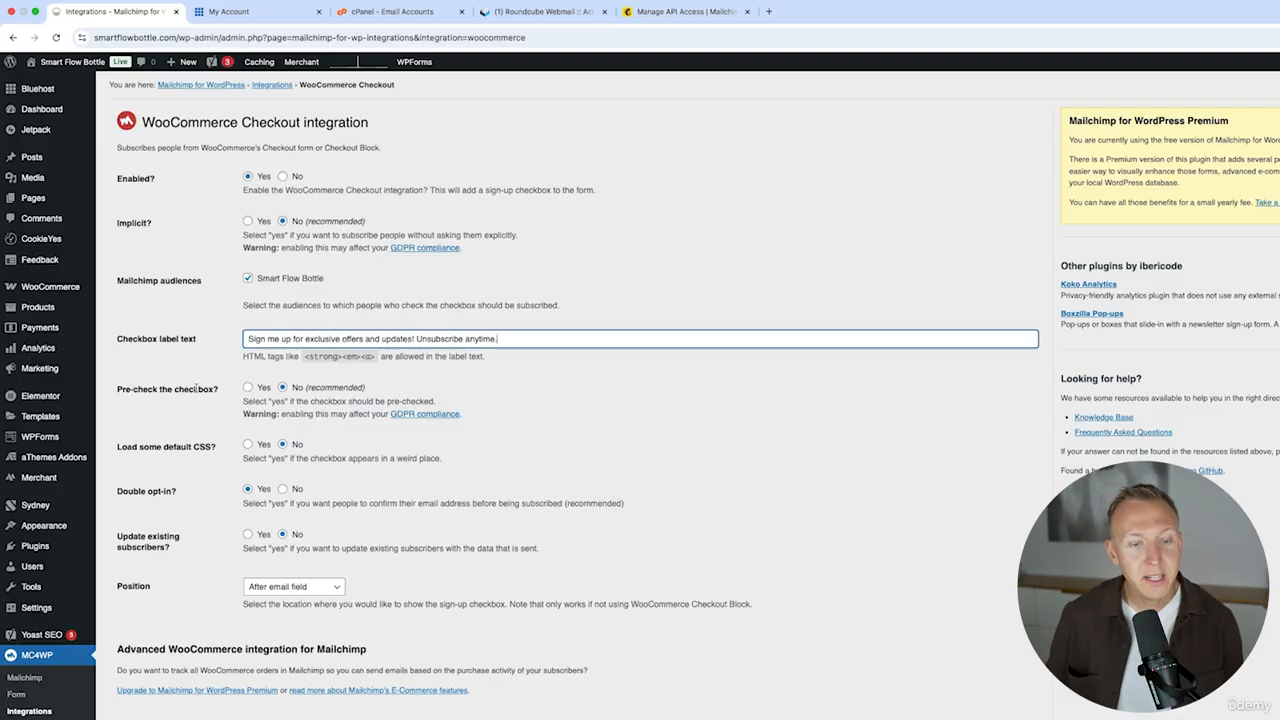
- Keep pre-check off, set Double opt-in to No, and save the integration settings
left_click(283, 388)
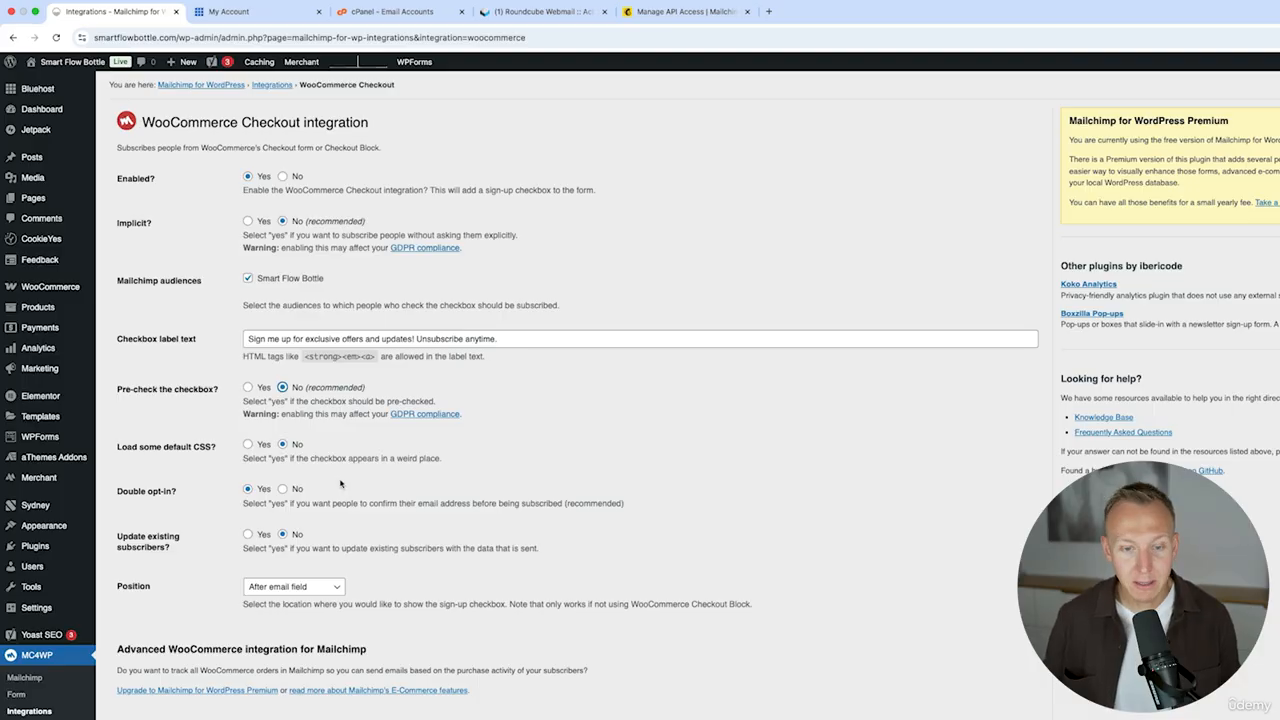
left_click(283, 489)
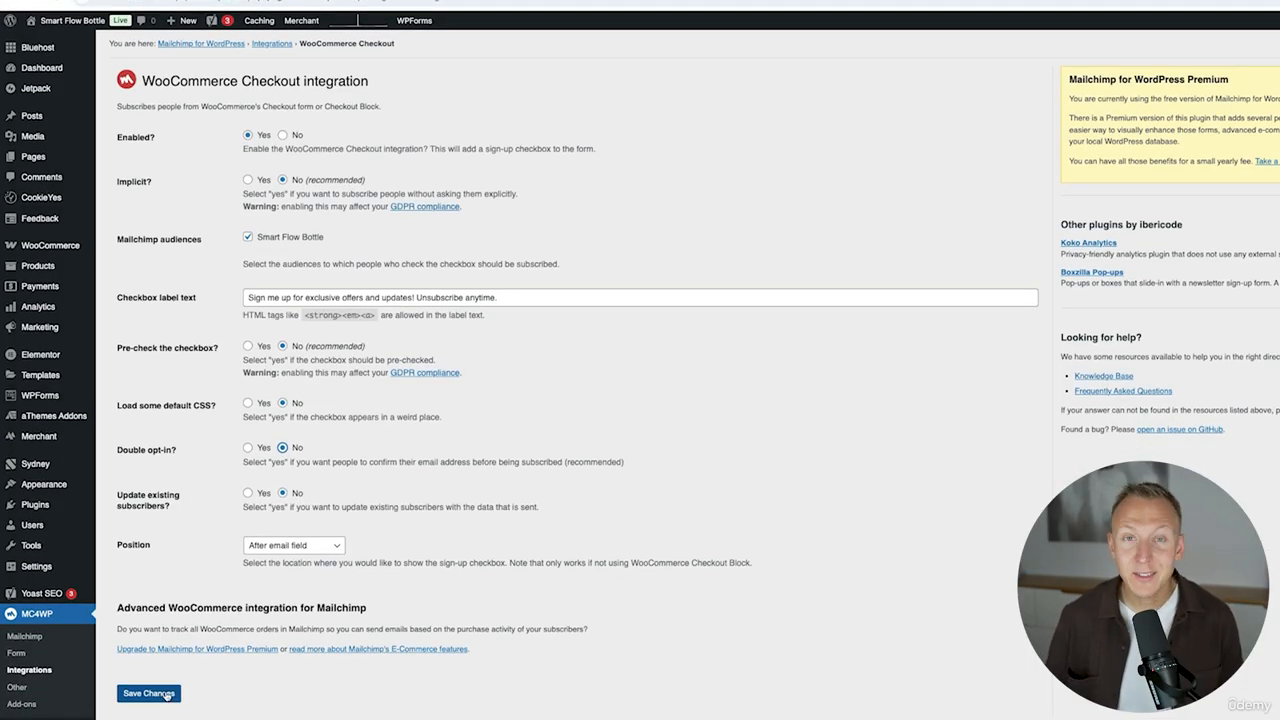
left_click(166, 694)
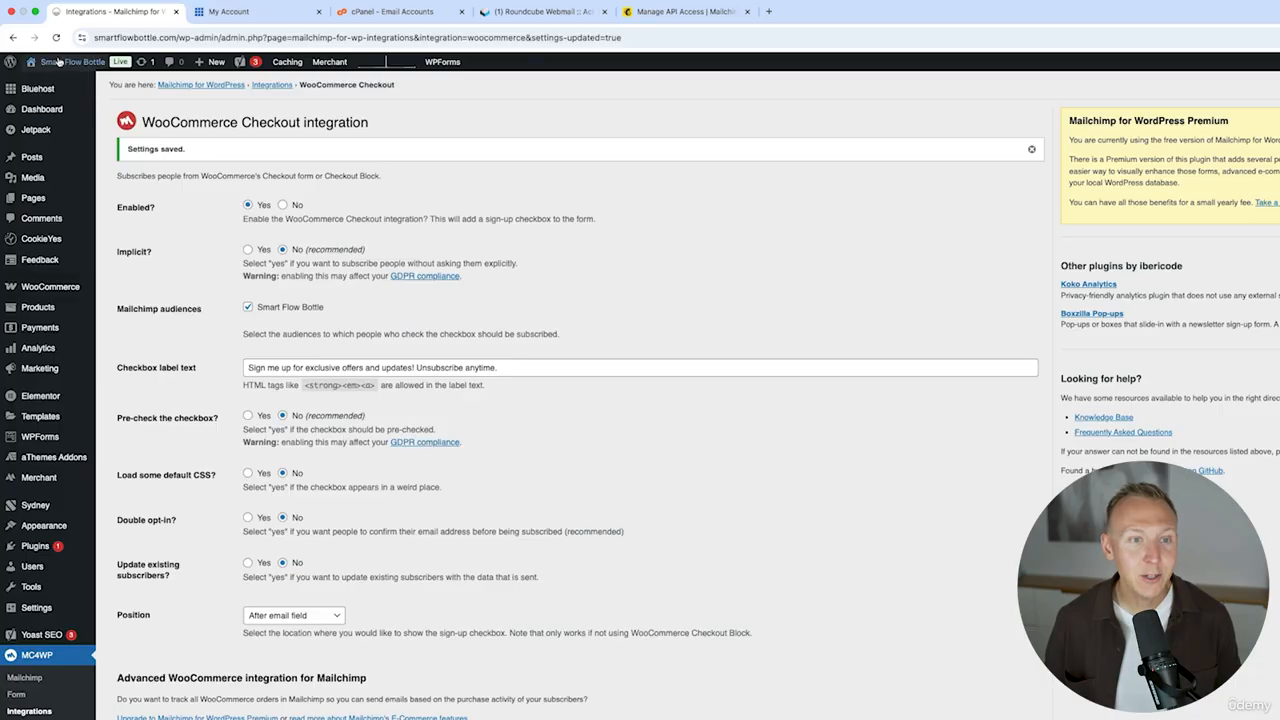
- Visit the store, add Canyon Sand to the cart from the shop, and proceed to checkout
mouse_move(59, 62)
left_click(50, 84)
left_click(409, 94)
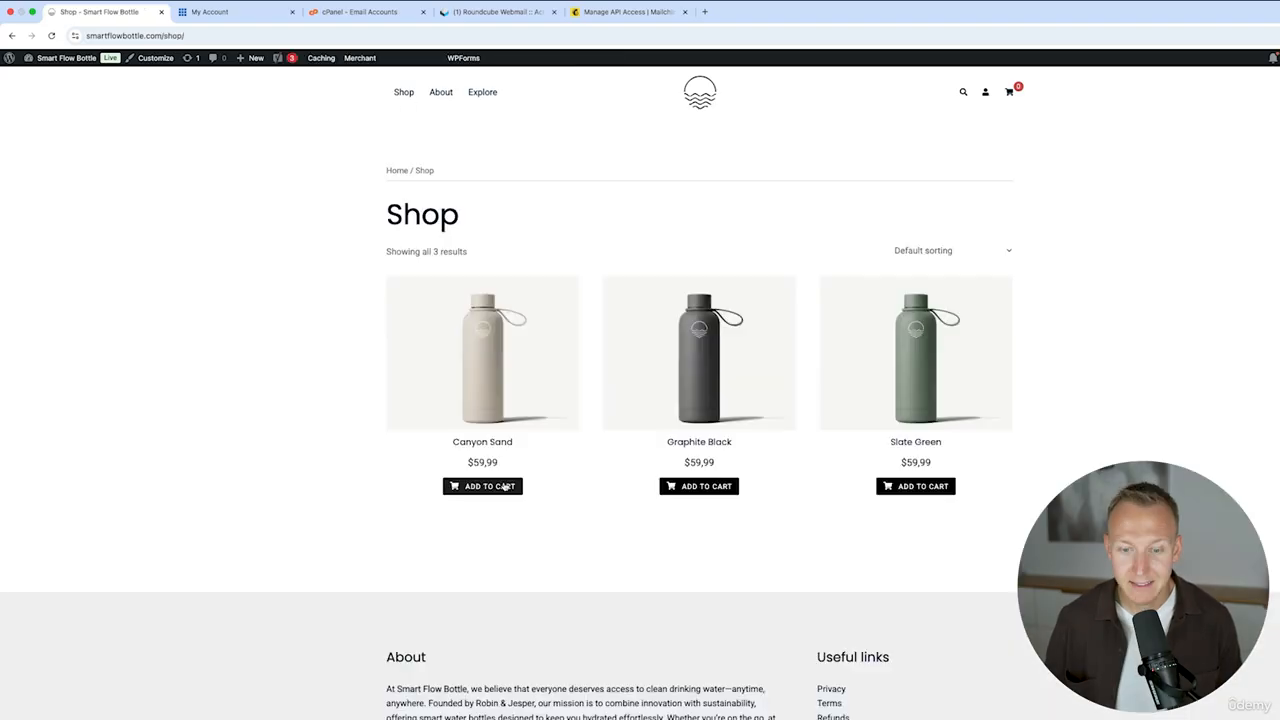
left_click(505, 487)
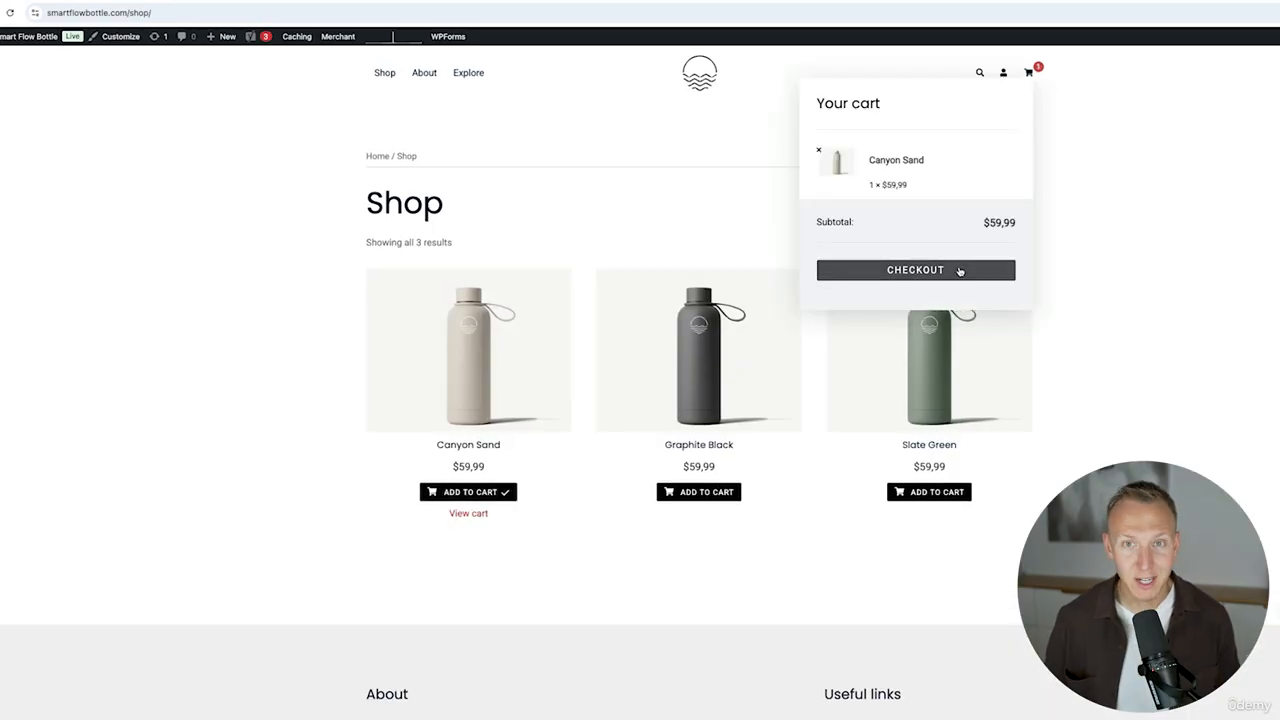
left_click(958, 270)
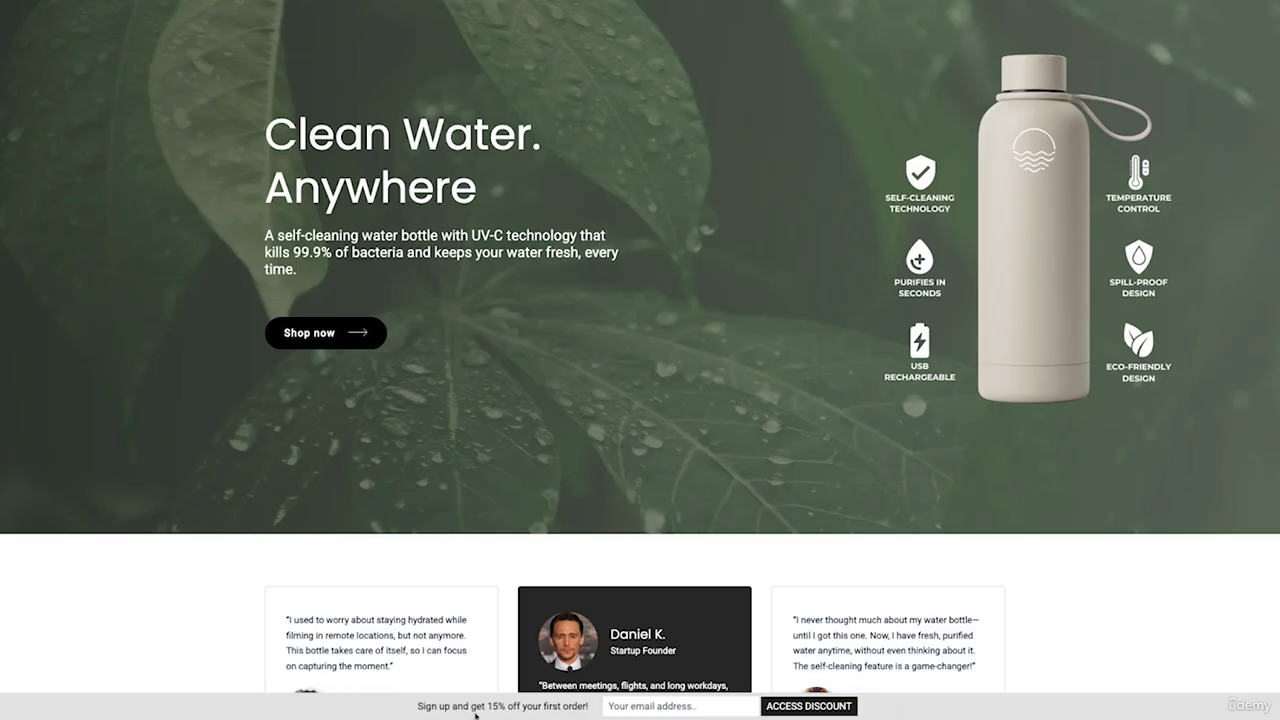
- Start entering an email address in the homepage's 15% discount sign-up bar
left_click(653, 707)
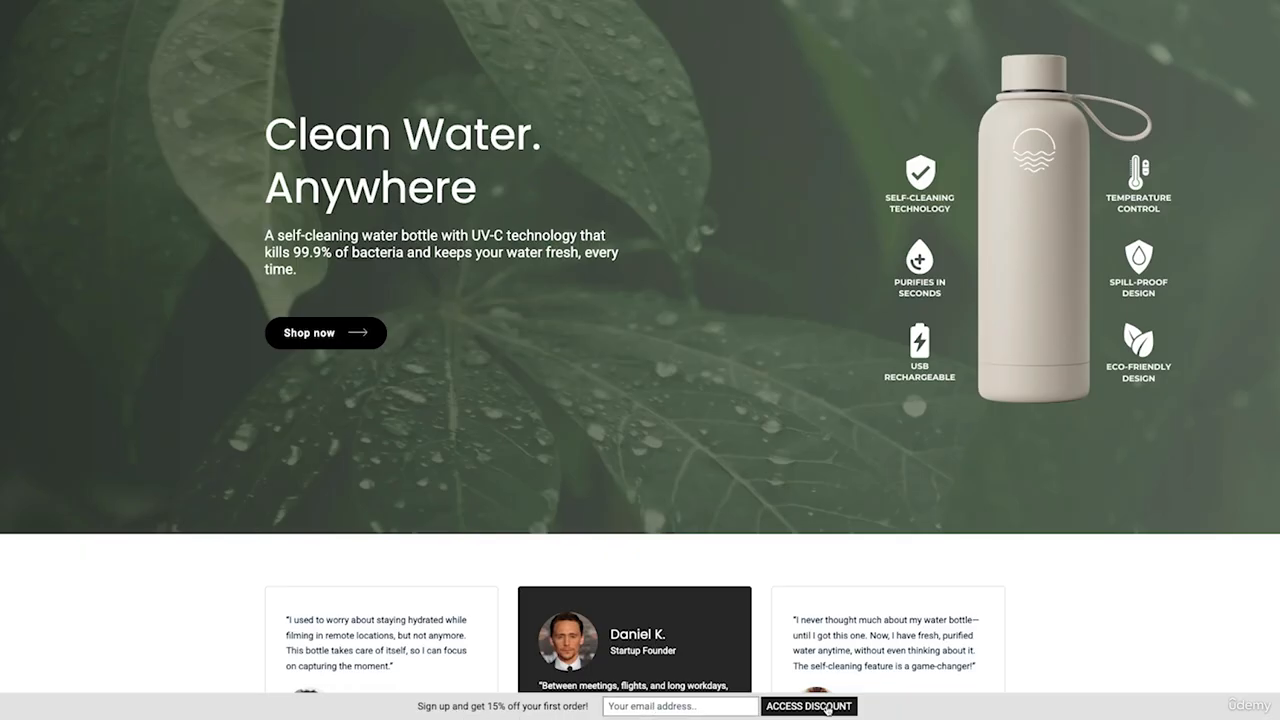